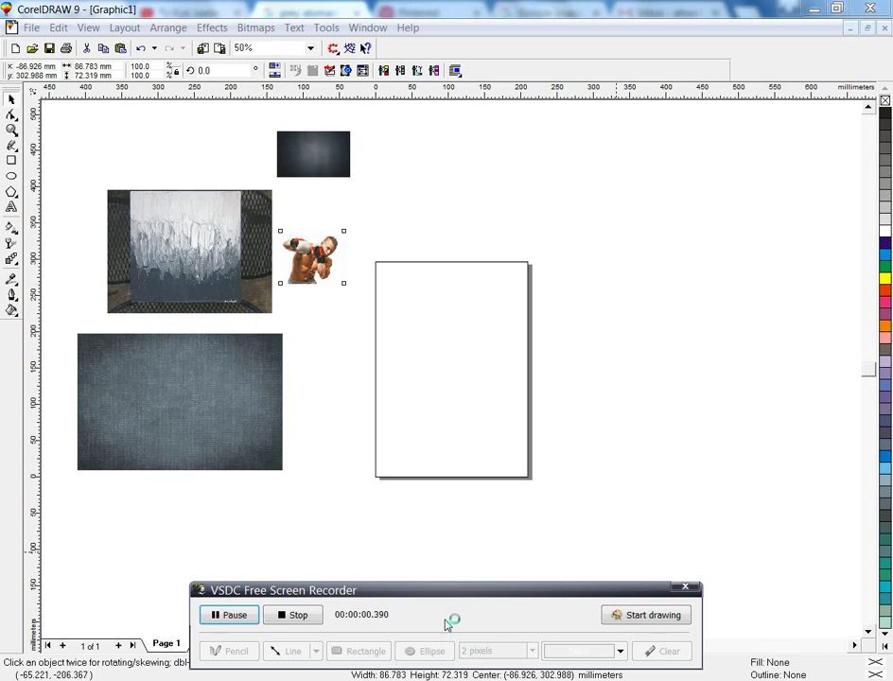
Cover the A4 page with a black-filled rectangle of about 210.8 × 298.1 mm
click(52, 128)
click(40, 72)
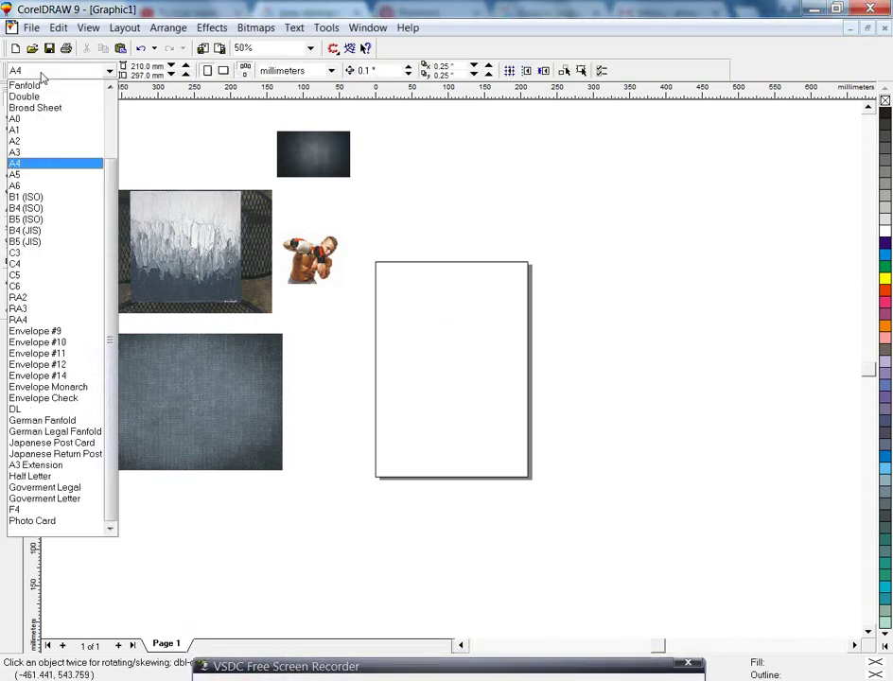
click(11, 162)
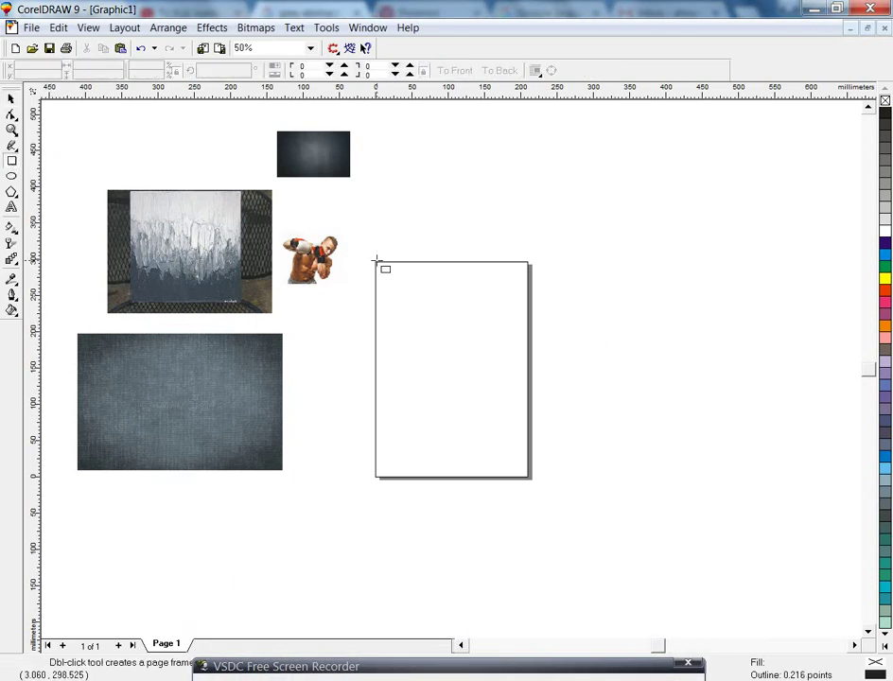
drag(376, 259, 530, 478)
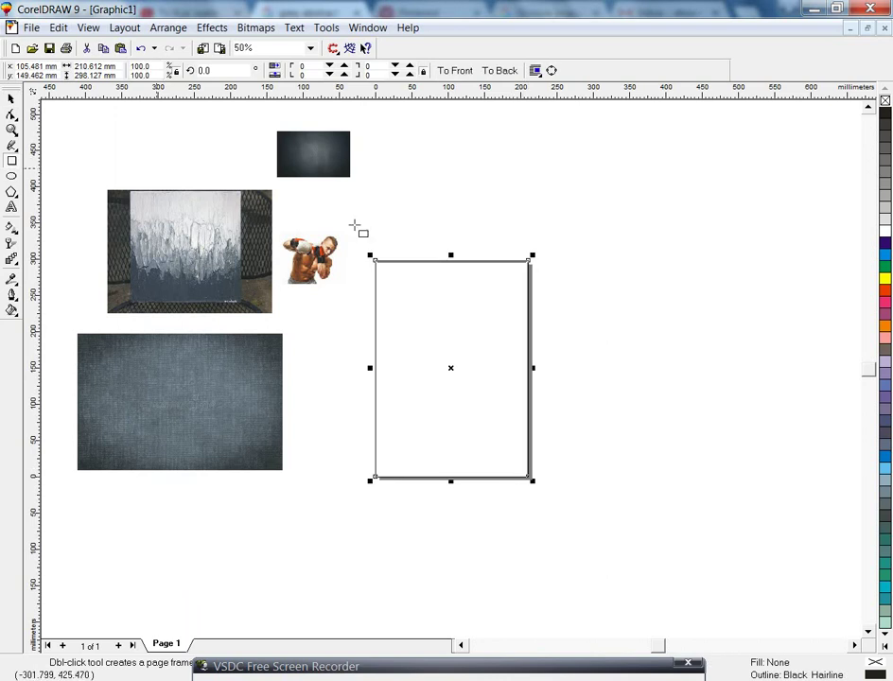
key(shift+F2)
click(884, 111)
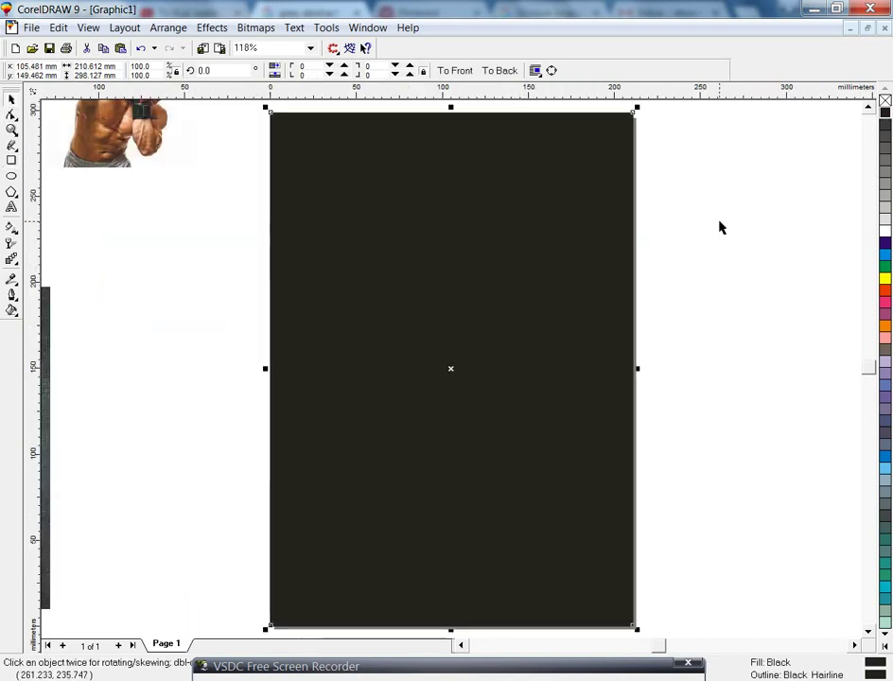
Draw a green polygon in the page centre and set it to 6 sides
click(12, 192)
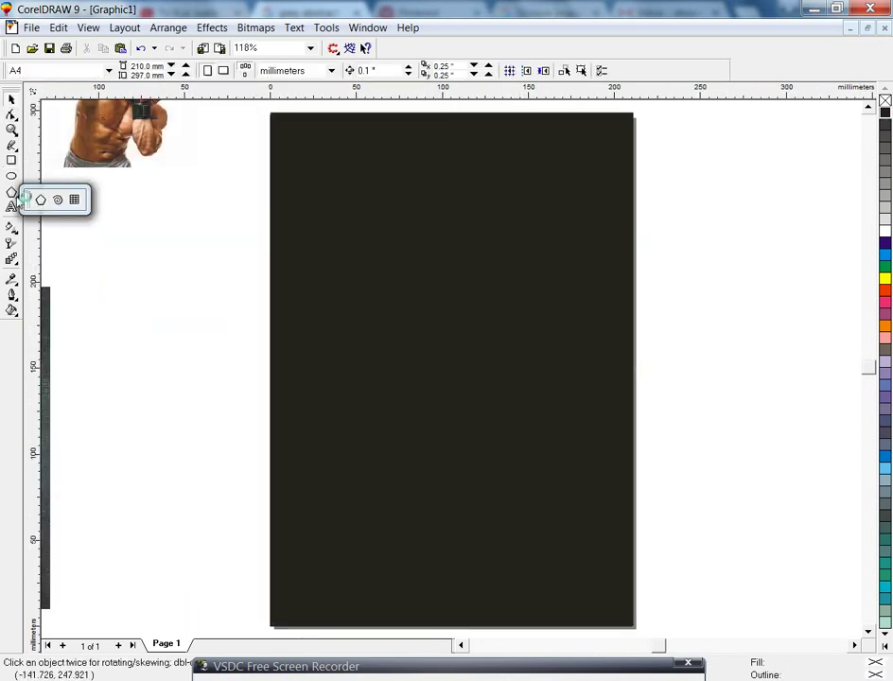
drag(388, 250, 494, 383)
click(494, 383)
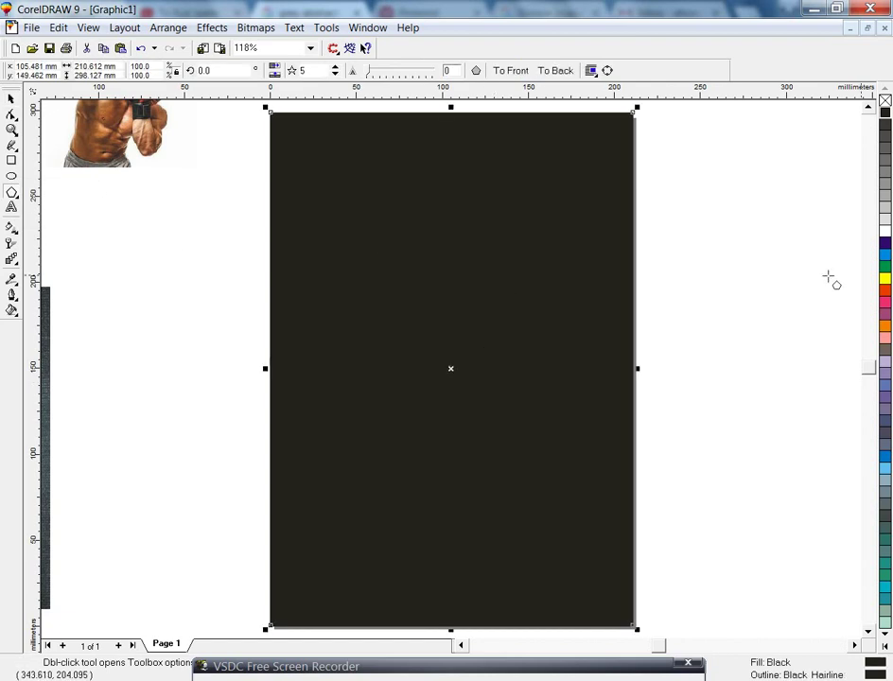
key(Tab)
click(884, 268)
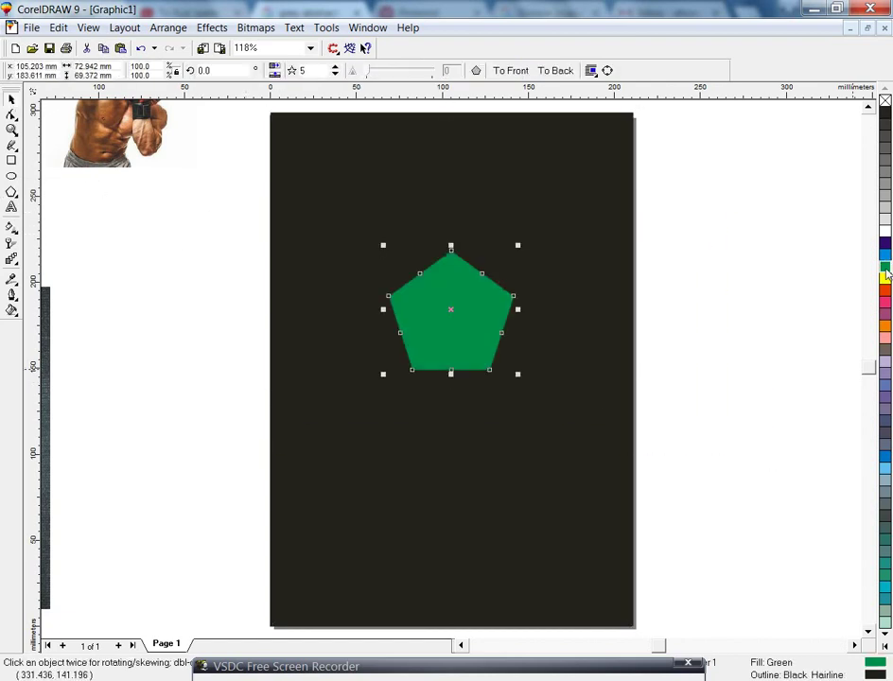
text(7)
key(Return)
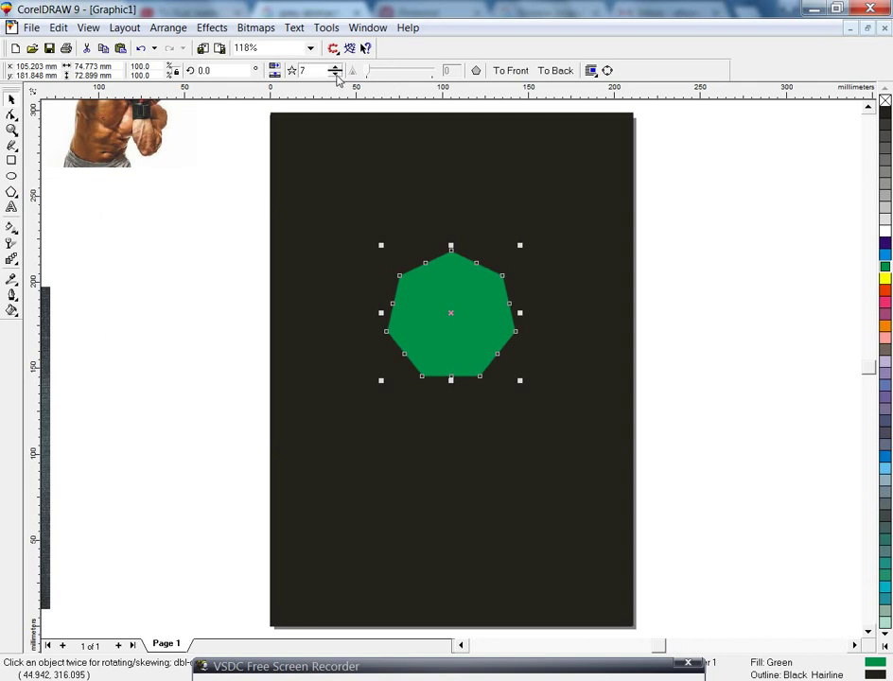
double_click(336, 73)
click(335, 69)
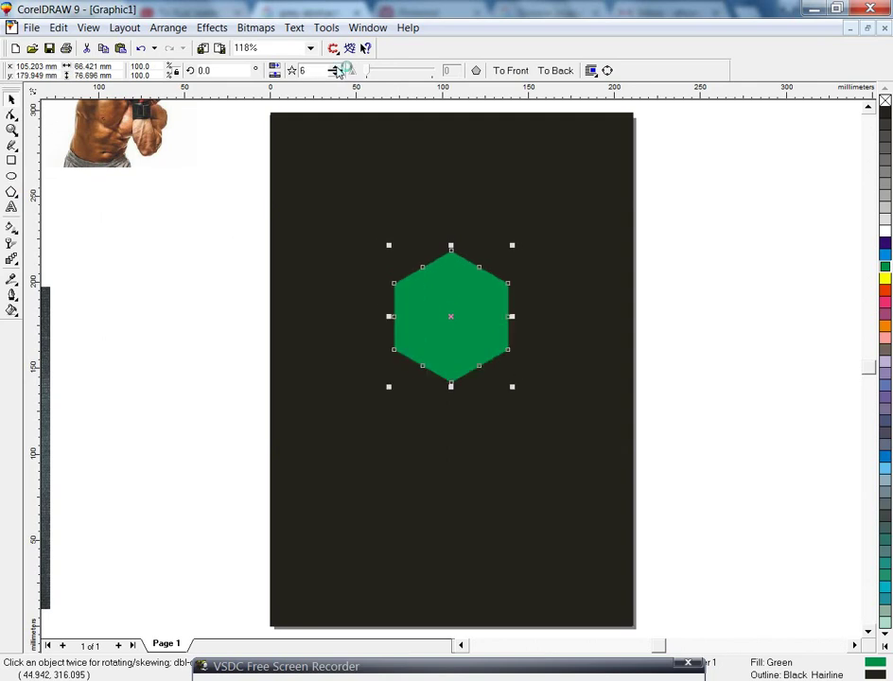
Pull the hexagon's bottom nodes down to lengthen it, then enlarge it about its centre
click(11, 111)
drag(548, 423, 546, 420)
drag(508, 349, 508, 379)
key(space)
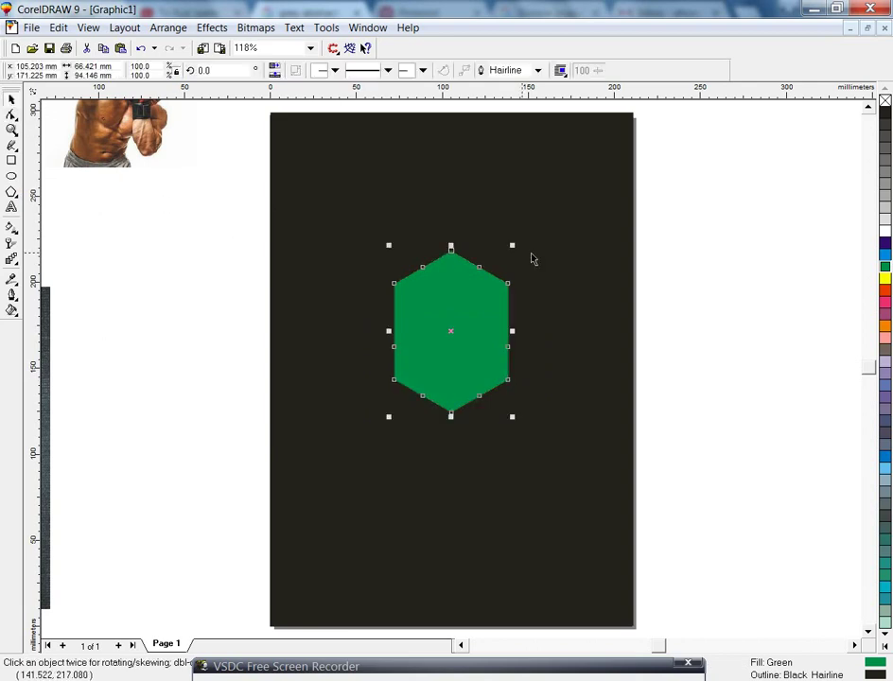
drag(511, 247, 562, 206)
Widen and enlarge the hexagon, then make a slightly smaller inner copy
click(734, 312)
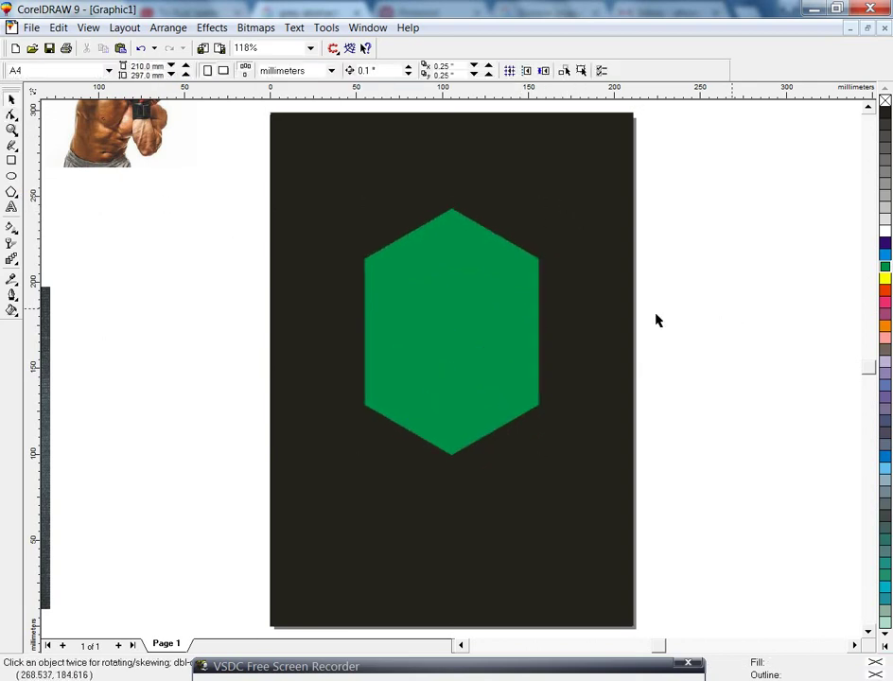
click(518, 312)
click(641, 335)
click(537, 327)
drag(543, 327, 555, 327)
drag(557, 202, 570, 184)
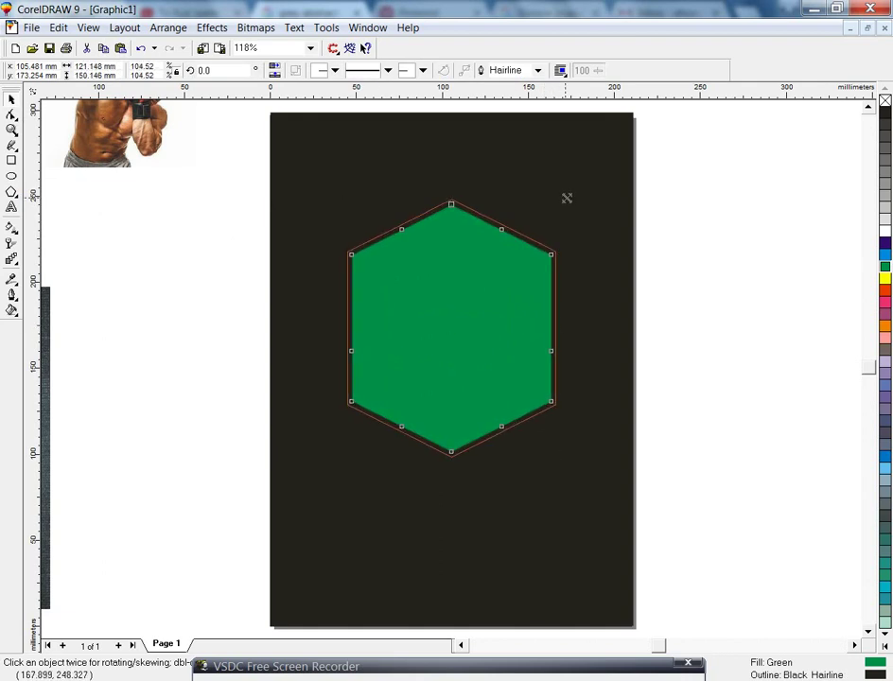
drag(508, 292, 512, 307)
click(518, 278)
drag(570, 199, 571, 207)
Fill the outer hexagon red, shift the green one up, and fill the outer border white
click(677, 261)
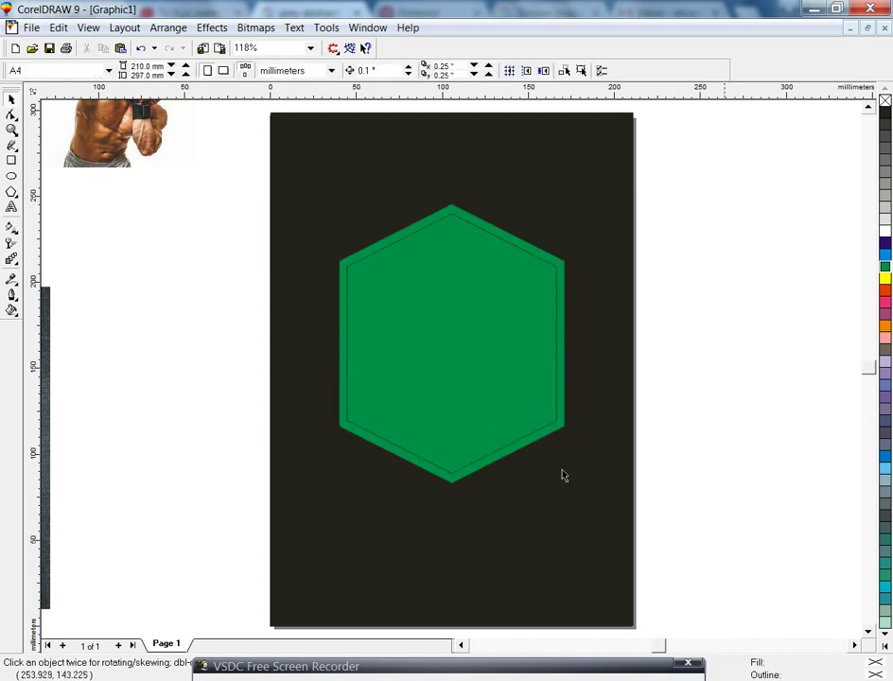
click(476, 471)
click(886, 294)
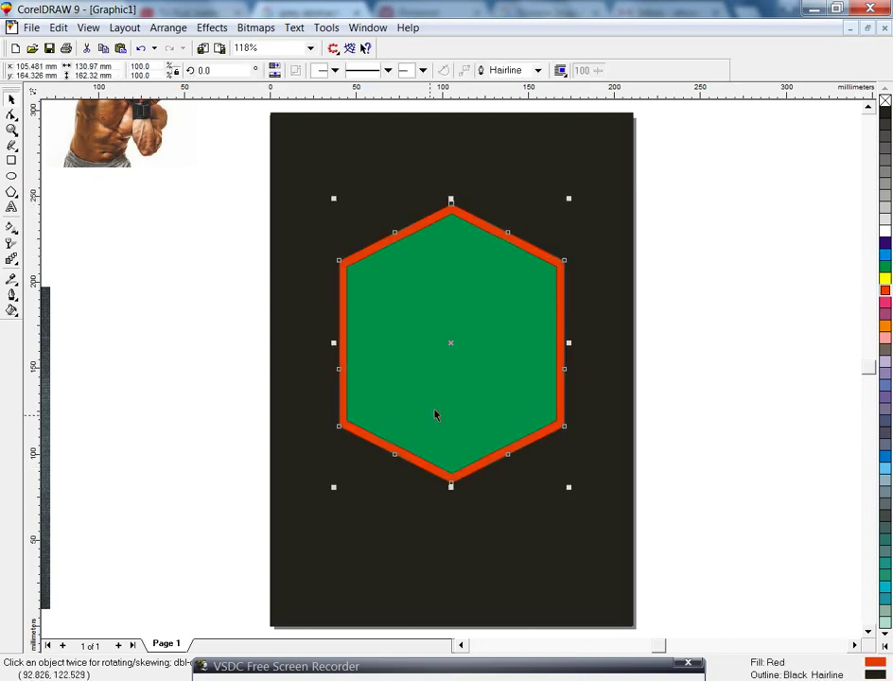
drag(555, 433, 524, 451)
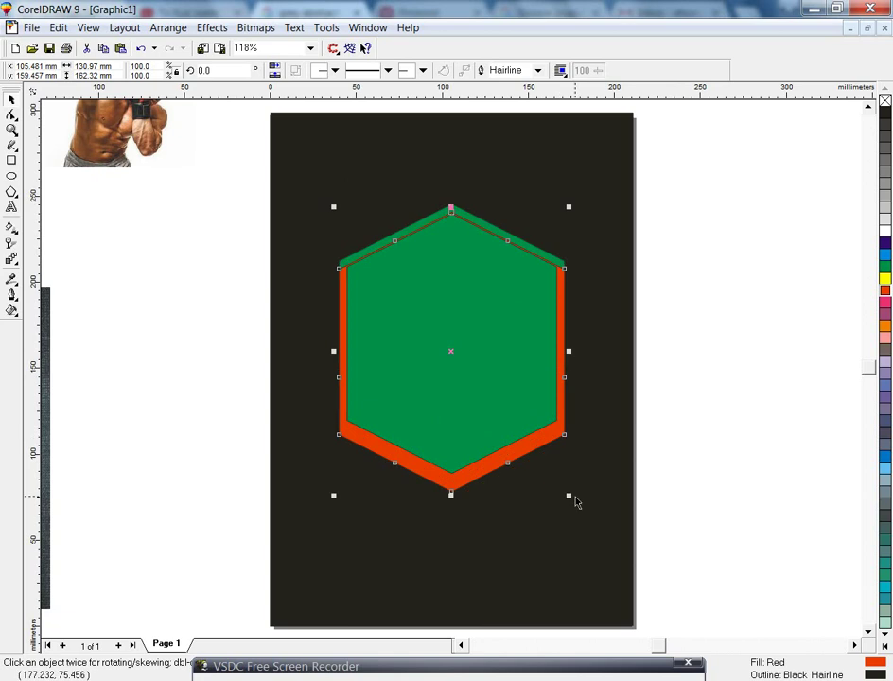
click(547, 446)
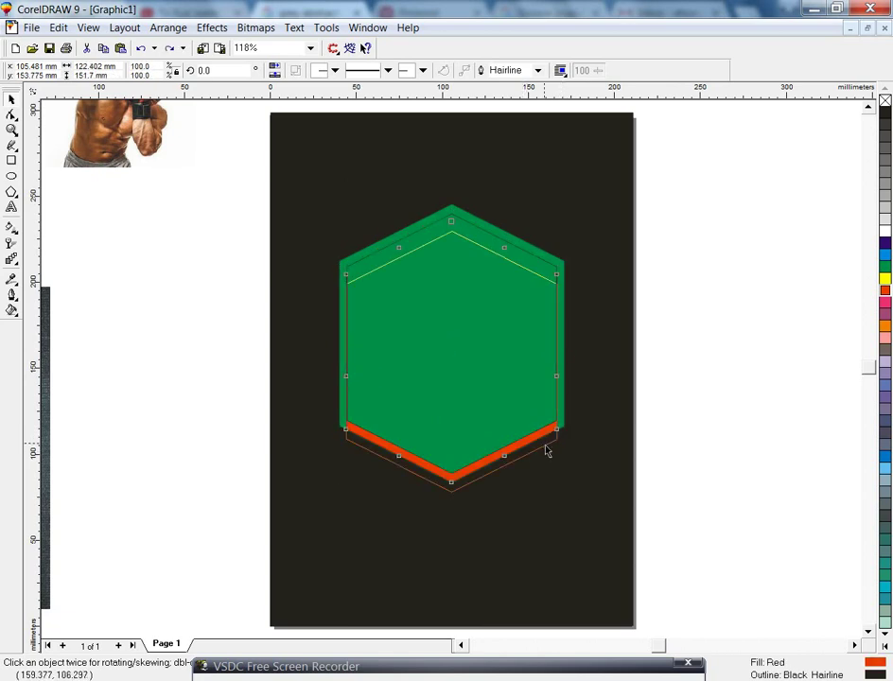
click(565, 429)
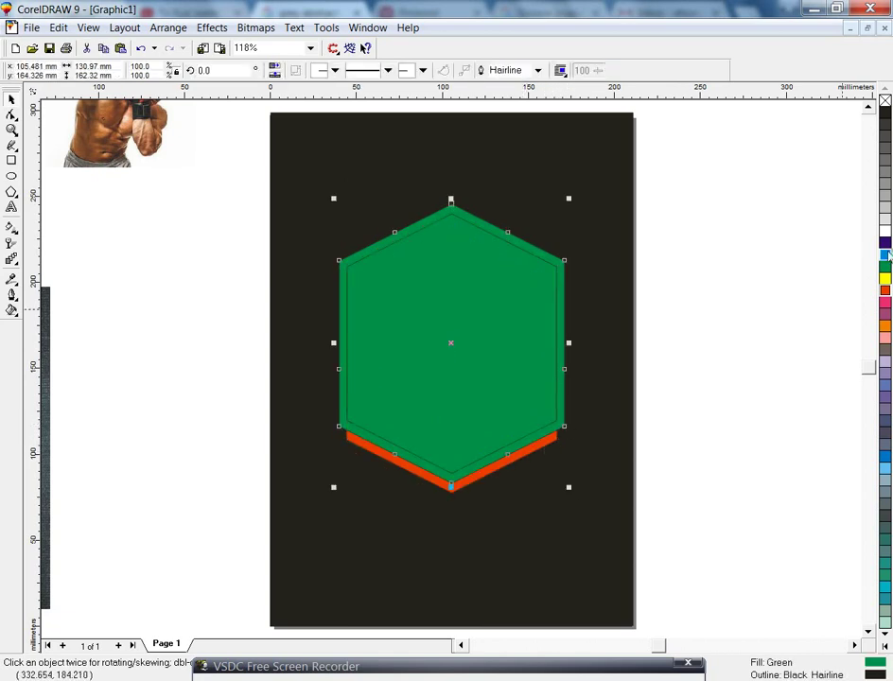
click(885, 231)
Place a copy of the red bottom shape at the top of the page
click(774, 289)
drag(718, 145, 301, 501)
click(740, 374)
drag(515, 465, 541, 281)
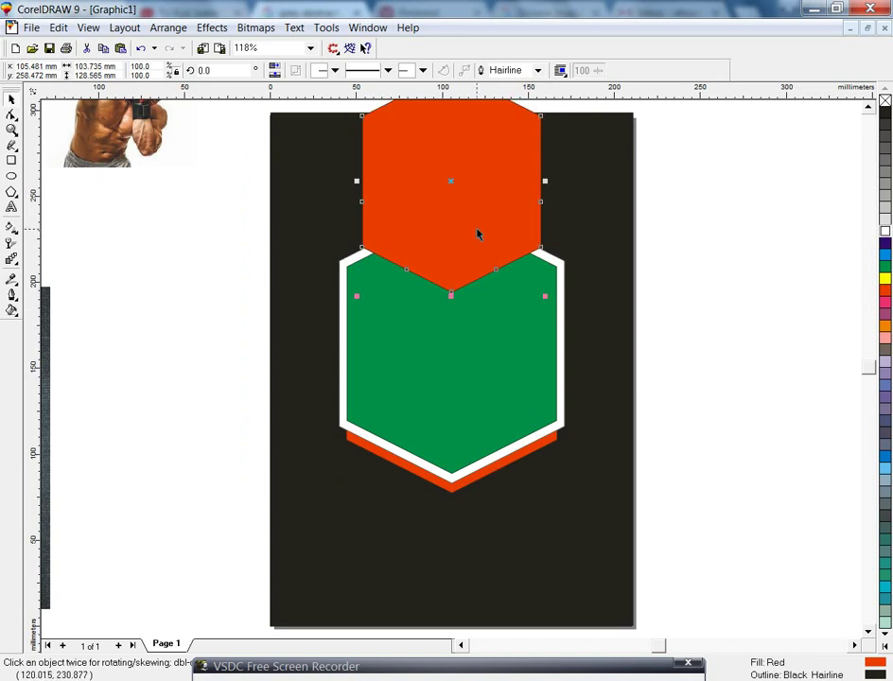
Stretch the top red shape's lower nodes down into a banner overlapping the green hexagon
key(F10)
drag(540, 238, 541, 315)
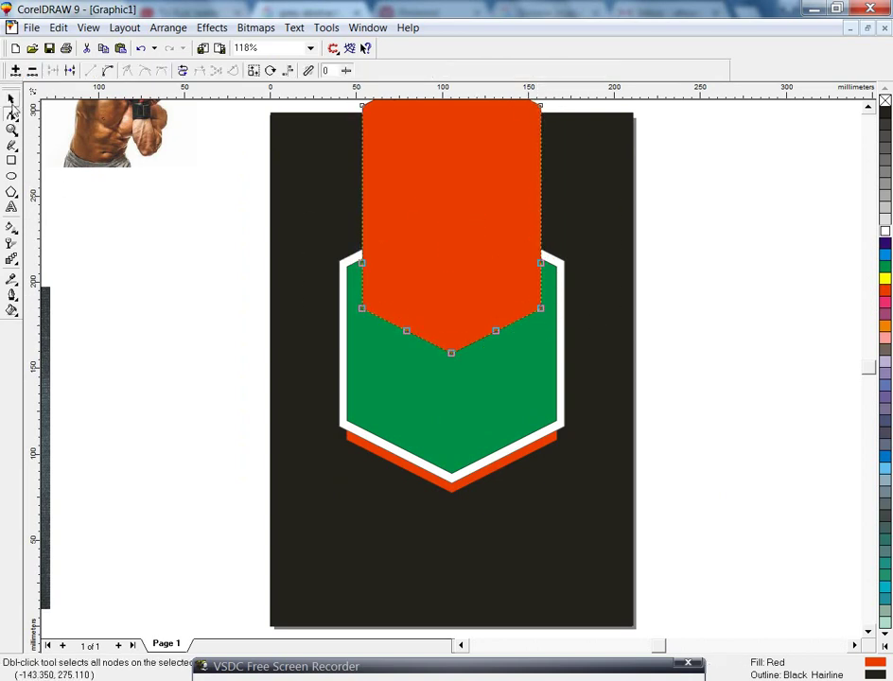
click(12, 100)
click(179, 342)
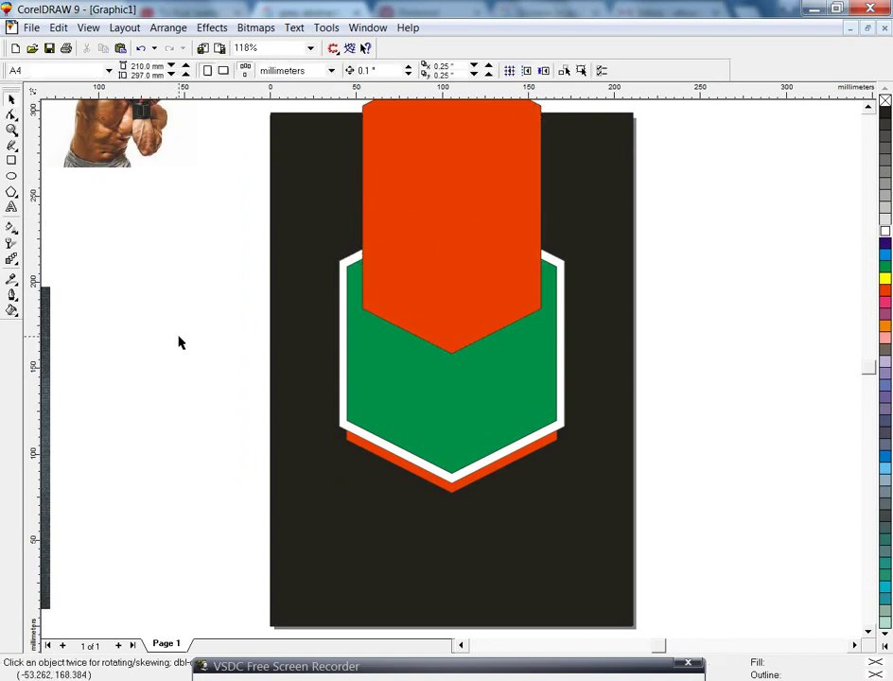
click(12, 161)
Create three slanted stripes at the left edge: red, white, red
mouse_move(272, 246)
mouse_down()
mouse_move(392, 286)
mouse_move(402, 315)
mouse_up()
click(885, 289)
click(330, 215)
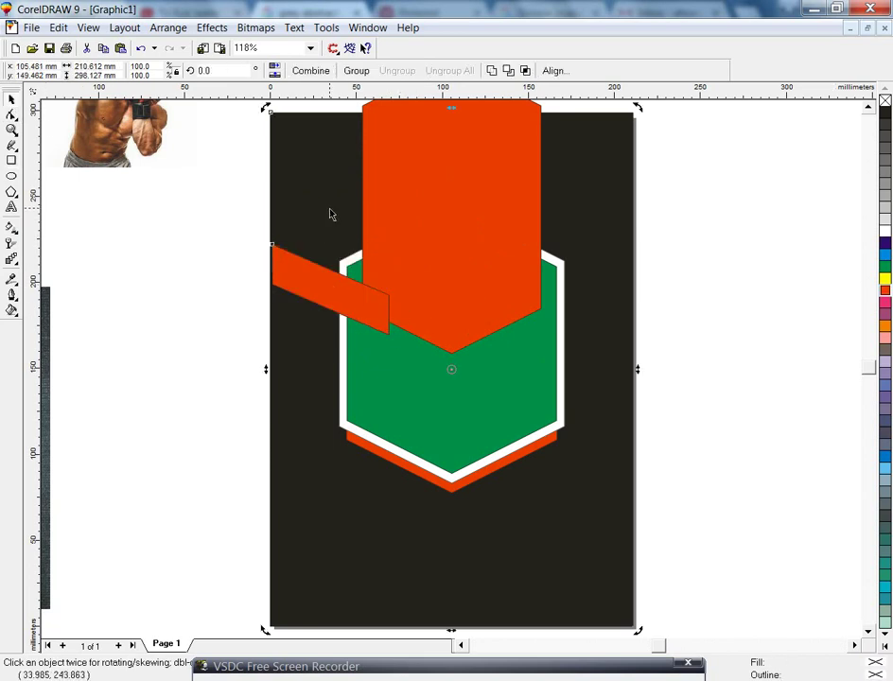
click(193, 242)
click(310, 284)
drag(309, 284, 301, 330)
key(ctrl+r)
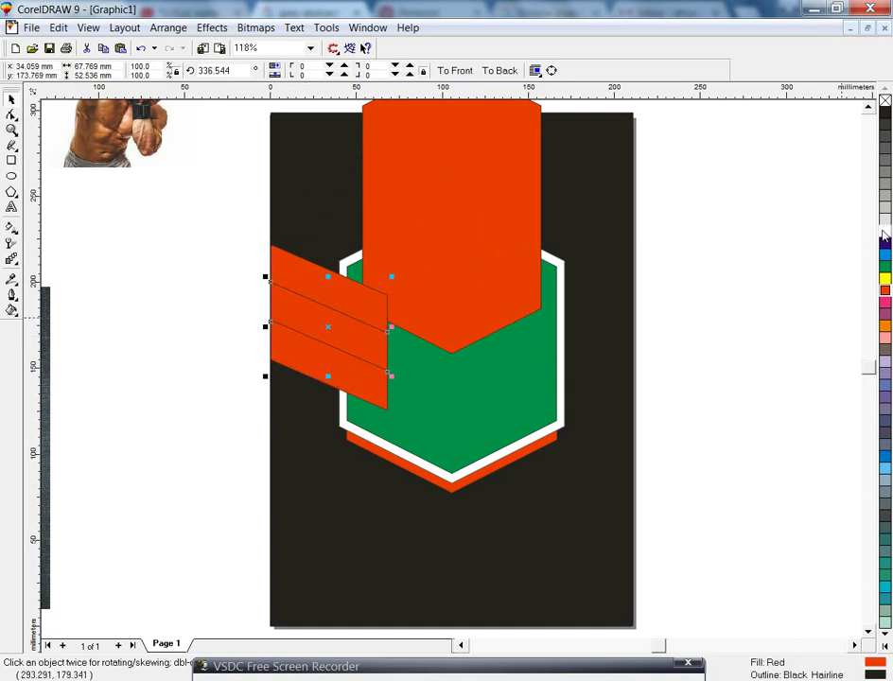
shift+click(304, 370)
Group the three stripes and place them behind the hexagon
shift+click(305, 294)
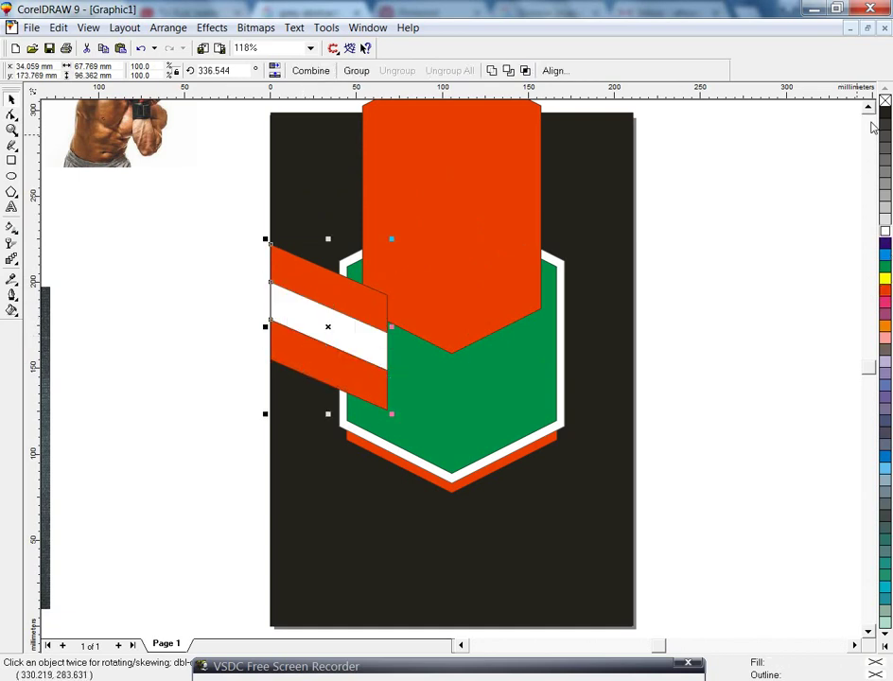
key(ctrl+g)
key(shift+Page_Down)
key(ctrl+z)
key(ctrl+Page_Down)
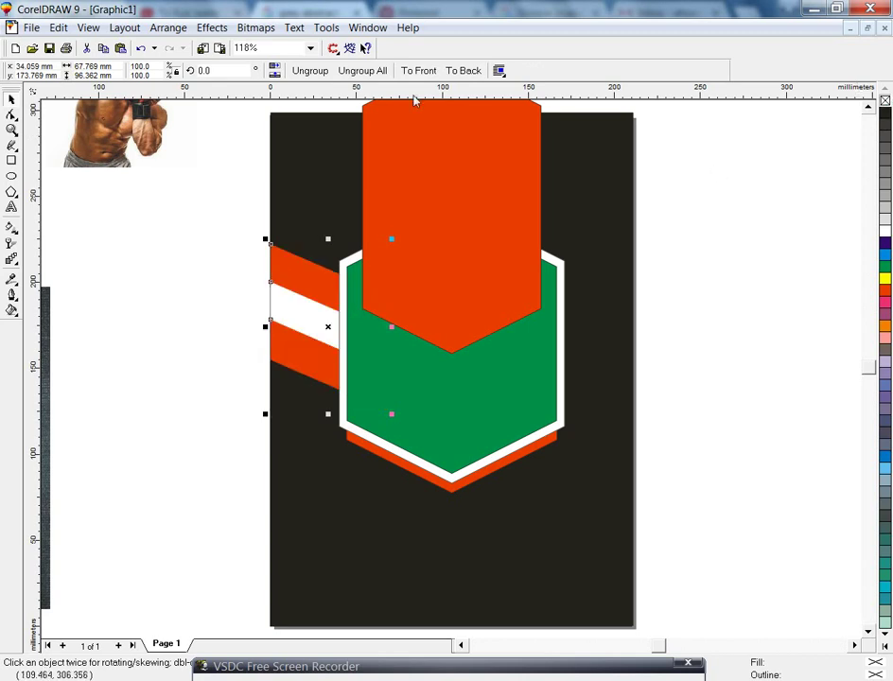
Add a mirrored copy of the stripe group at the page's right edge
drag(286, 310, 535, 311)
shift+click(285, 252)
shift+click(289, 227)
click(214, 287)
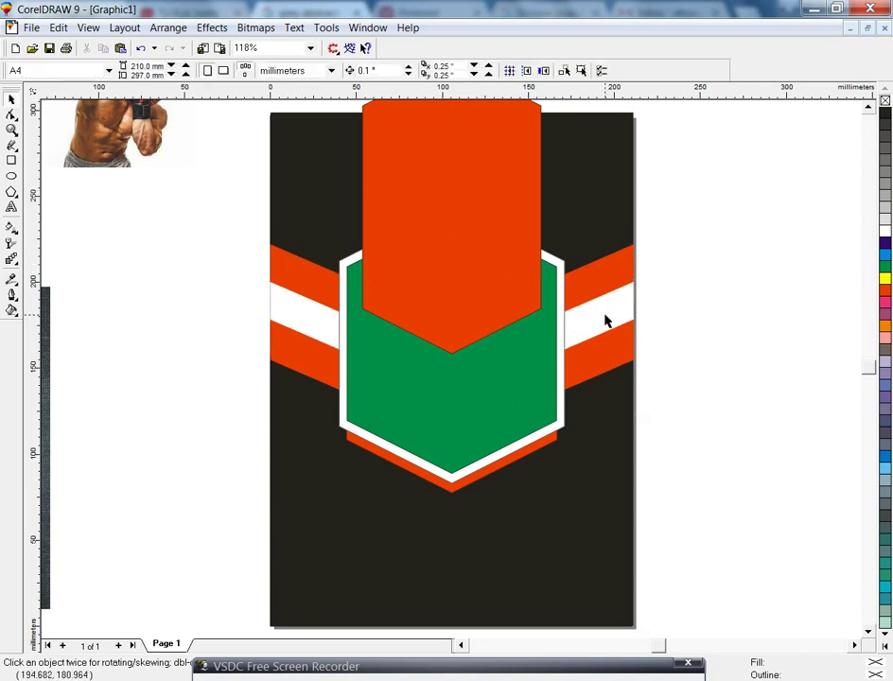
key(Tab)
key(Tab)
click(620, 346)
click(762, 220)
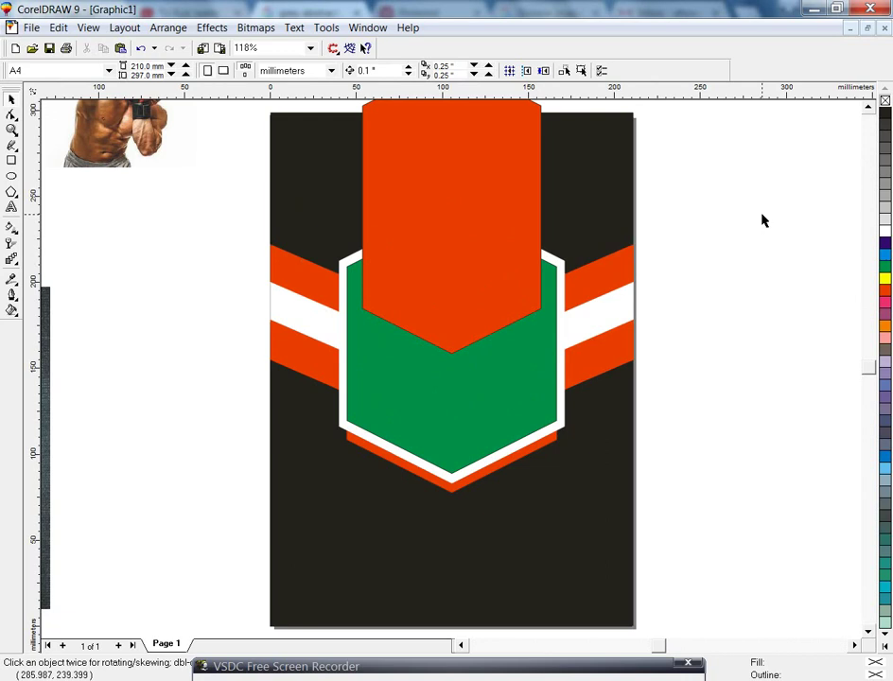
Stand the dark texture upright and PowerClip it inside the black backdrop
key(F3)
drag(291, 132, 324, 463)
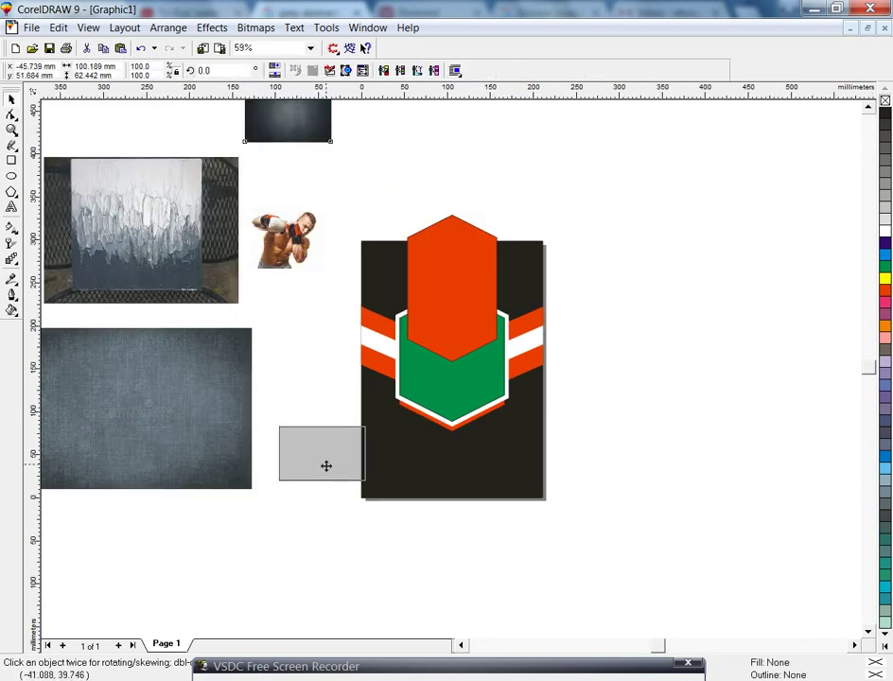
click(321, 453)
drag(364, 423, 292, 409)
click(212, 27)
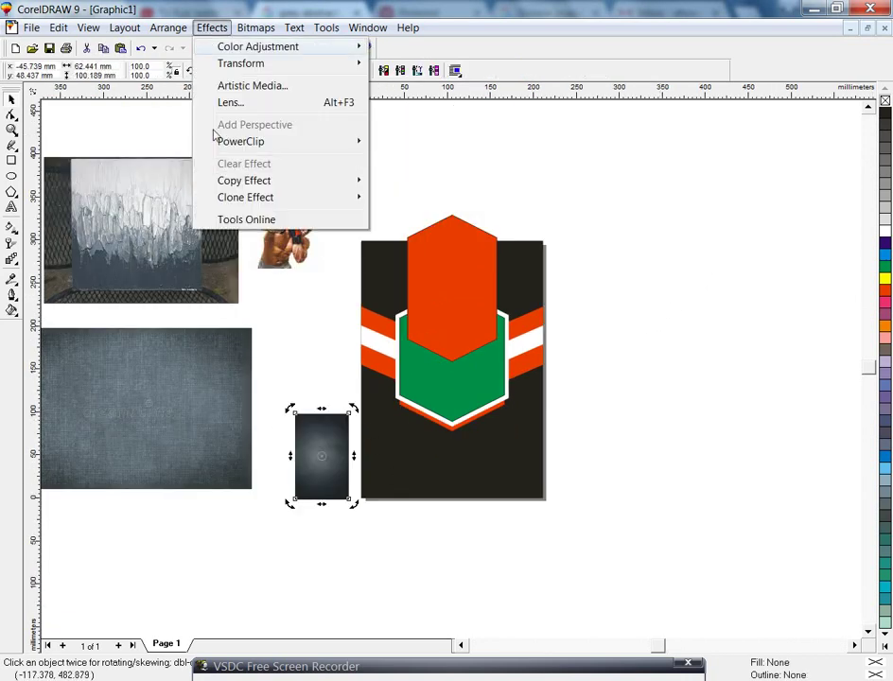
click(407, 140)
click(365, 246)
Edit the backdrop's PowerClip contents so the texture stretches to fill the whole page
right_click(377, 247)
click(412, 275)
drag(343, 409, 387, 240)
drag(420, 330, 529, 506)
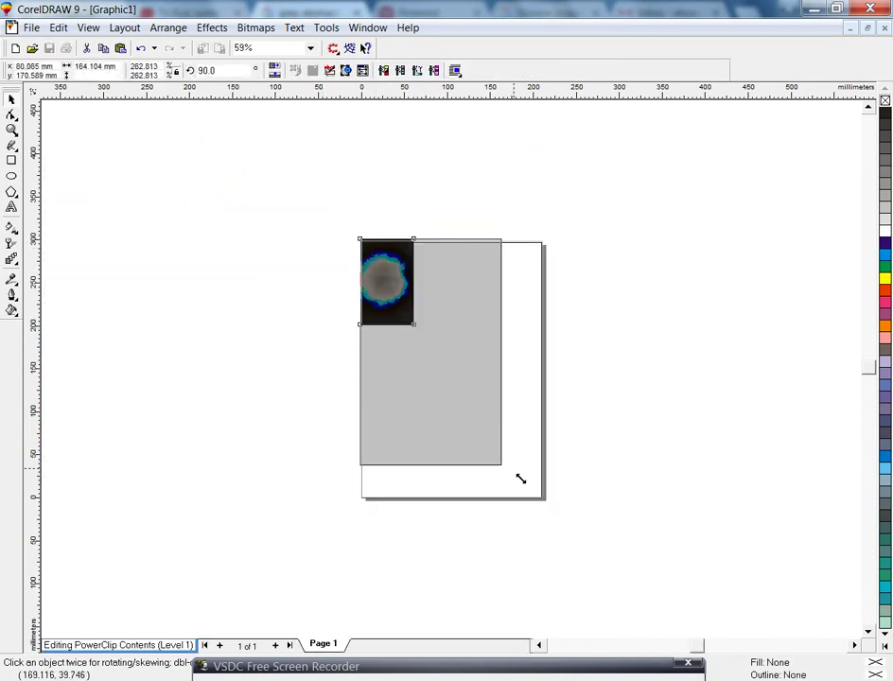
click(509, 375)
drag(527, 370, 546, 369)
ctrl+click(584, 371)
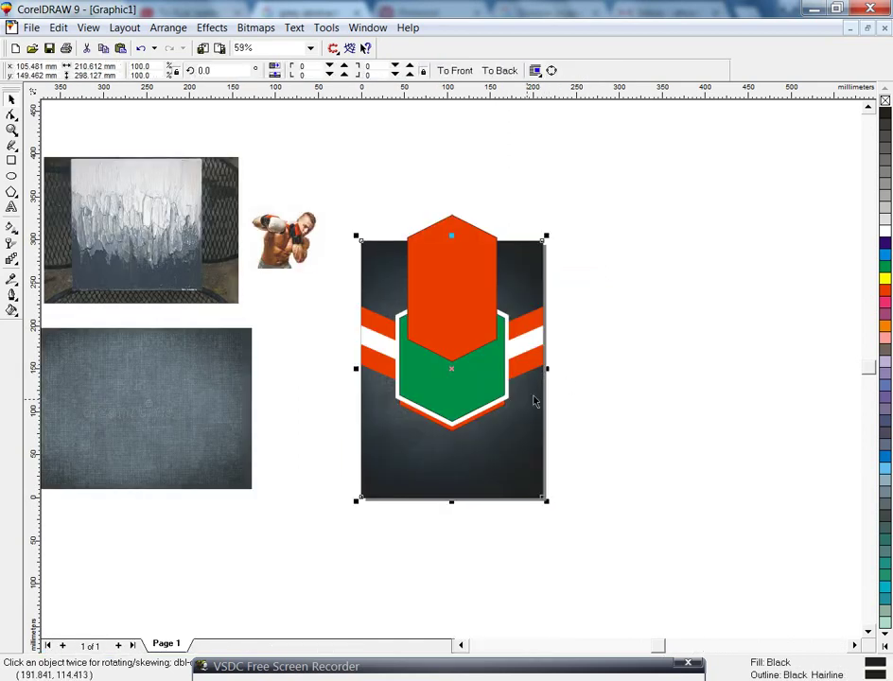
key(shift+F2)
click(688, 347)
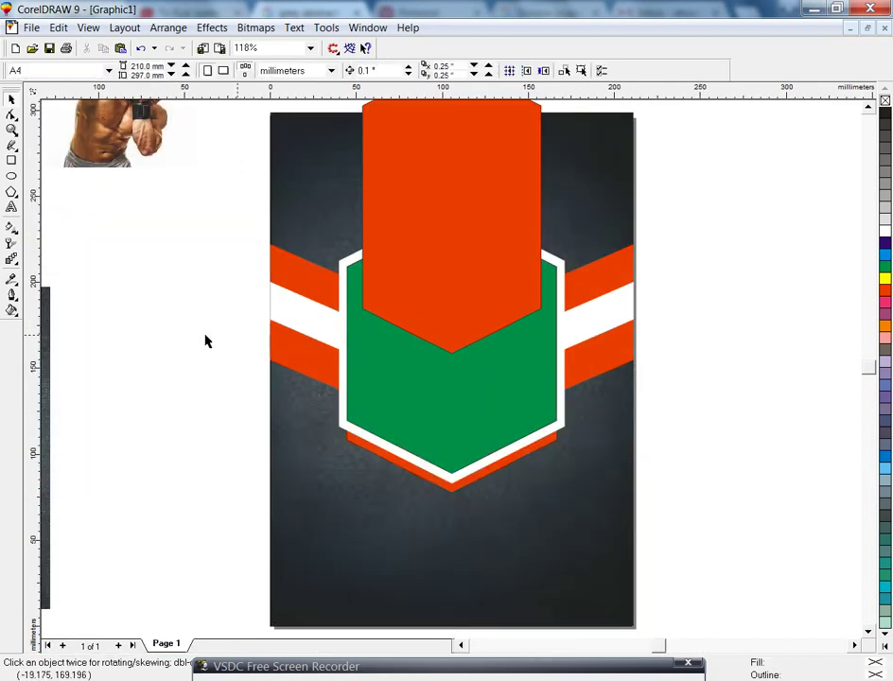
key(F3)
PowerClip the dripping paint photo into the green hexagon, centred
click(219, 309)
drag(219, 309, 424, 394)
ctrl+click(487, 418)
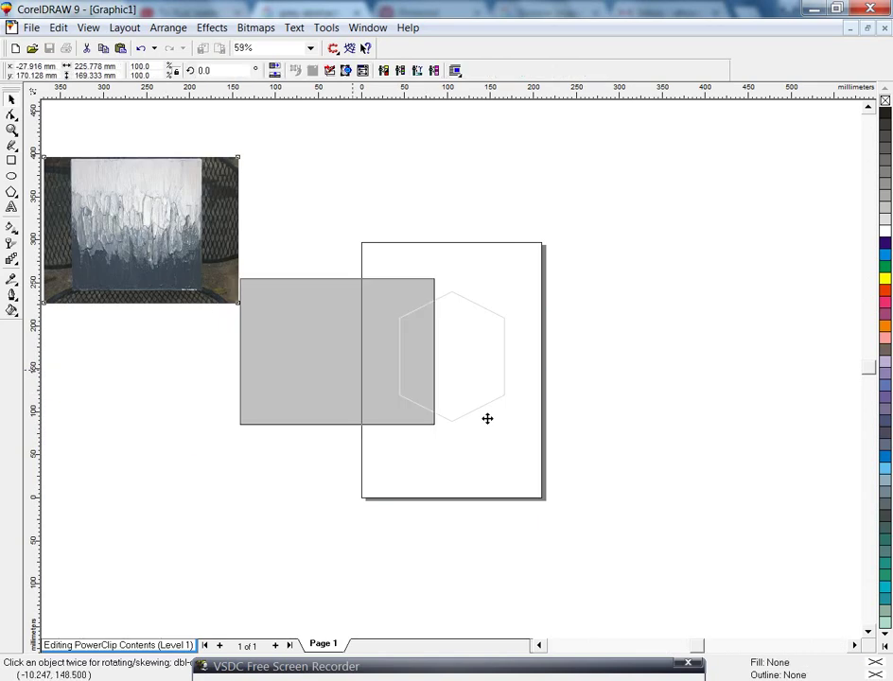
key(p)
key(shift+F2)
key(F3)
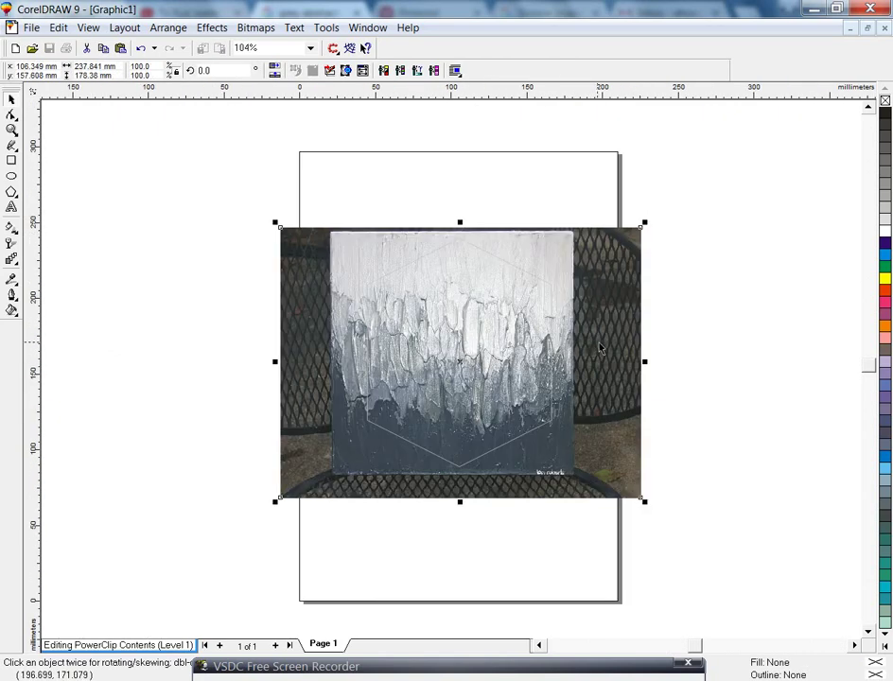
ctrl+click(629, 353)
Move the boxer photo onto the central hexagon
shift+click(526, 342)
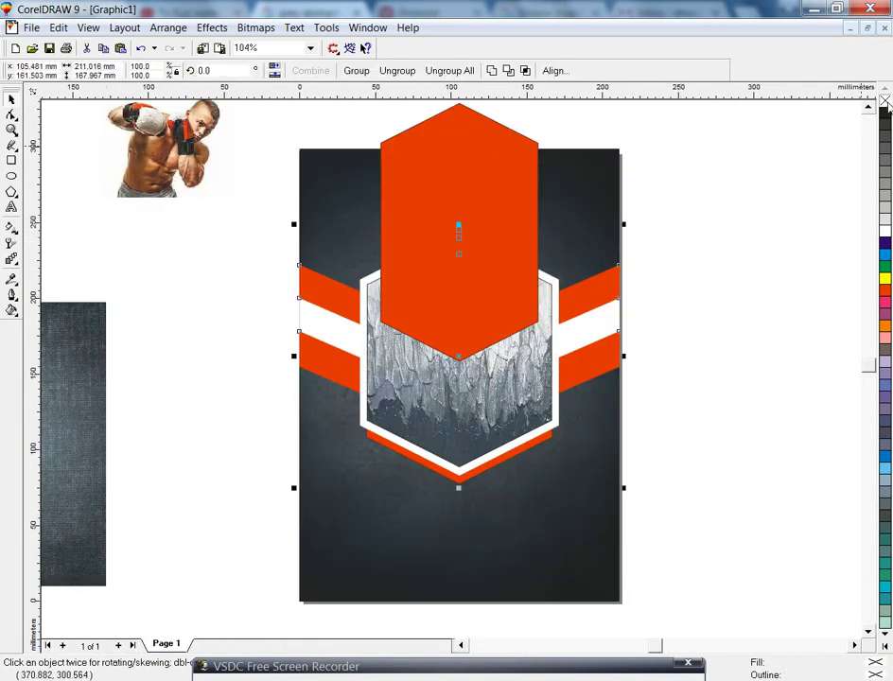
click(777, 244)
key(Tab)
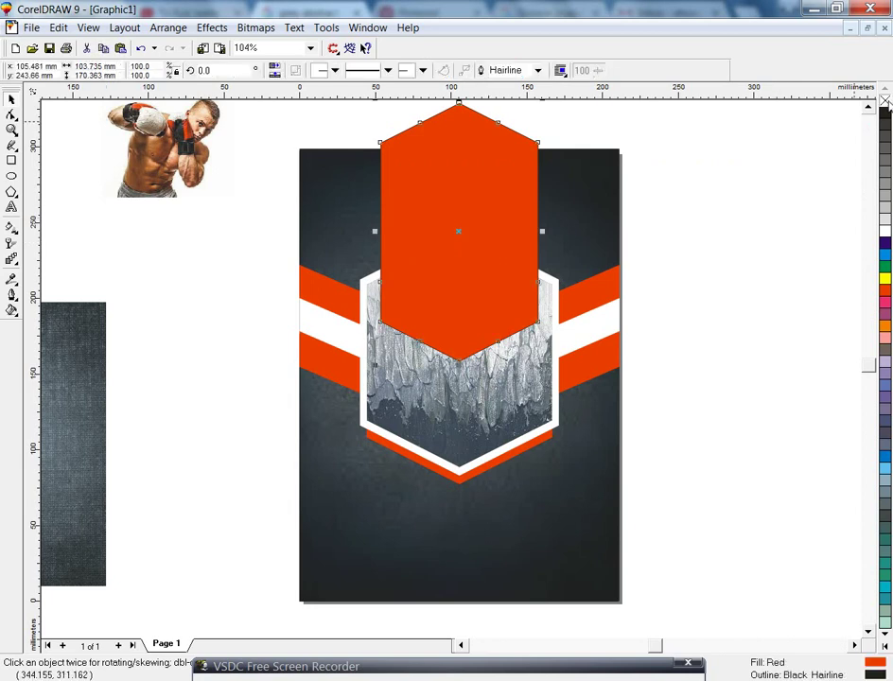
click(762, 236)
drag(207, 167, 503, 413)
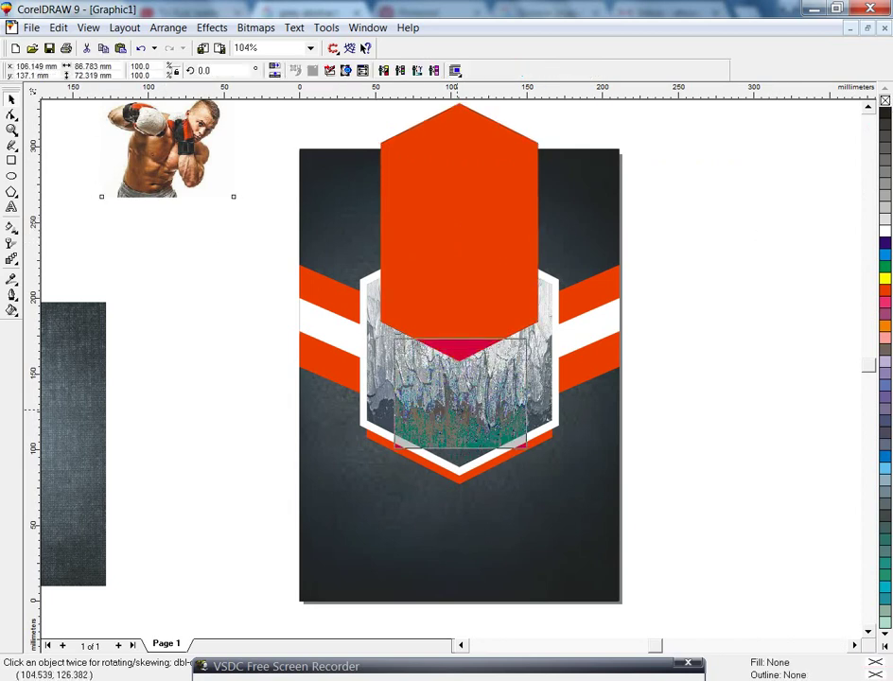
Trace a polyline along the boxer's arm, gloves and shoulders to the top of his head
key(shift+F2)
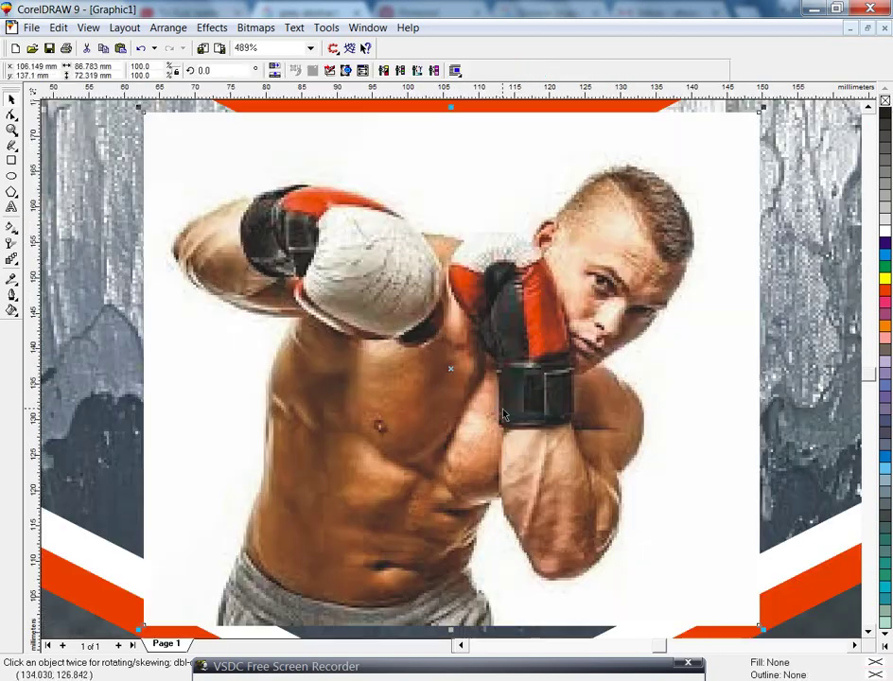
key(Escape)
click(12, 144)
click(222, 212)
double_click(398, 220)
double_click(461, 243)
double_click(527, 242)
double_click(646, 169)
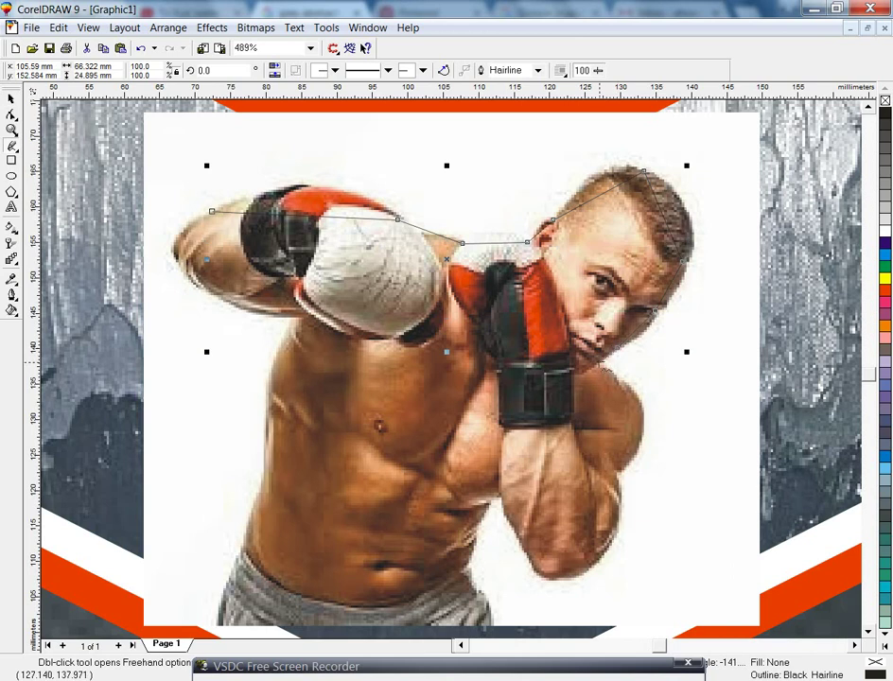
Continue the outline down his arm to the waist and close it at the left forearm
double_click(619, 476)
double_click(602, 570)
double_click(559, 578)
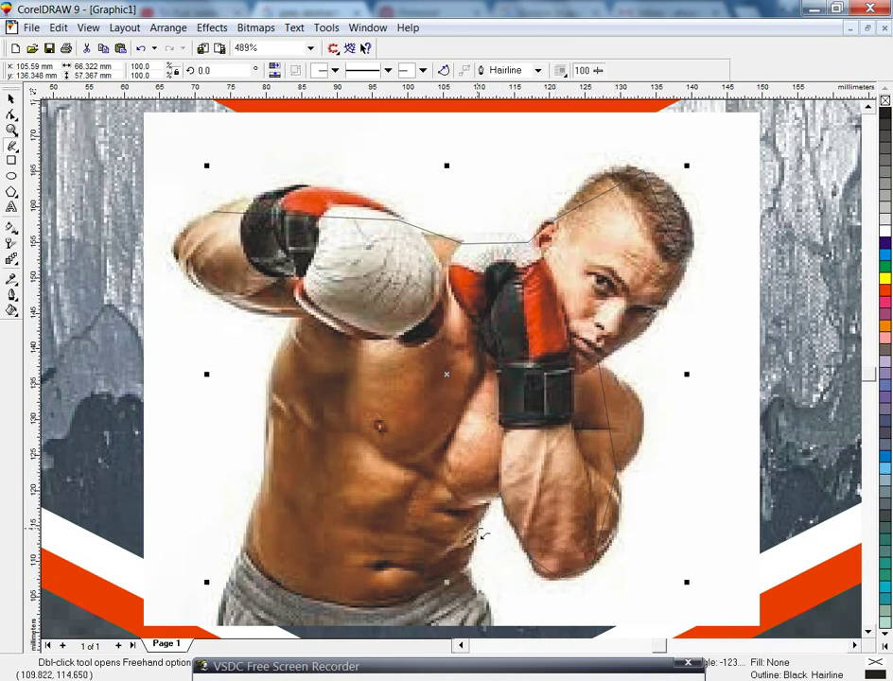
double_click(490, 620)
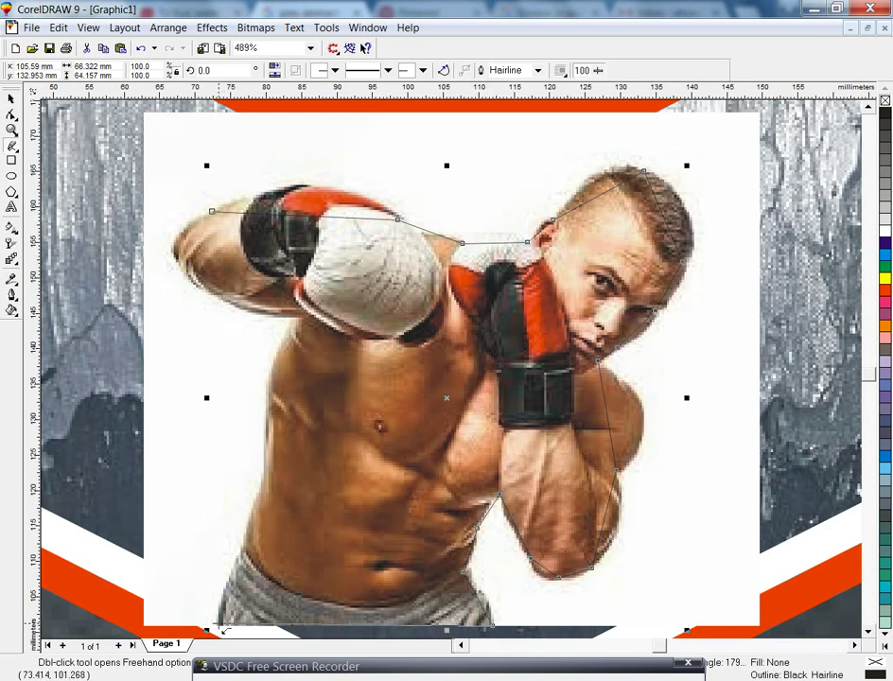
double_click(178, 261)
click(11, 114)
Curve the outline segments along the glove top and between the gloves
key(F3)
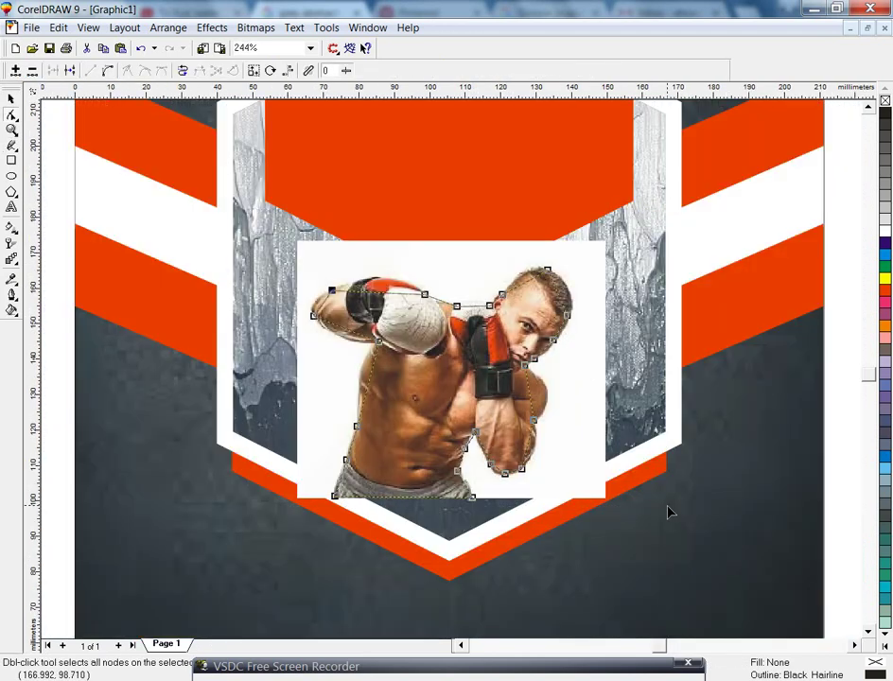
key(shift+F2)
drag(318, 142, 319, 140)
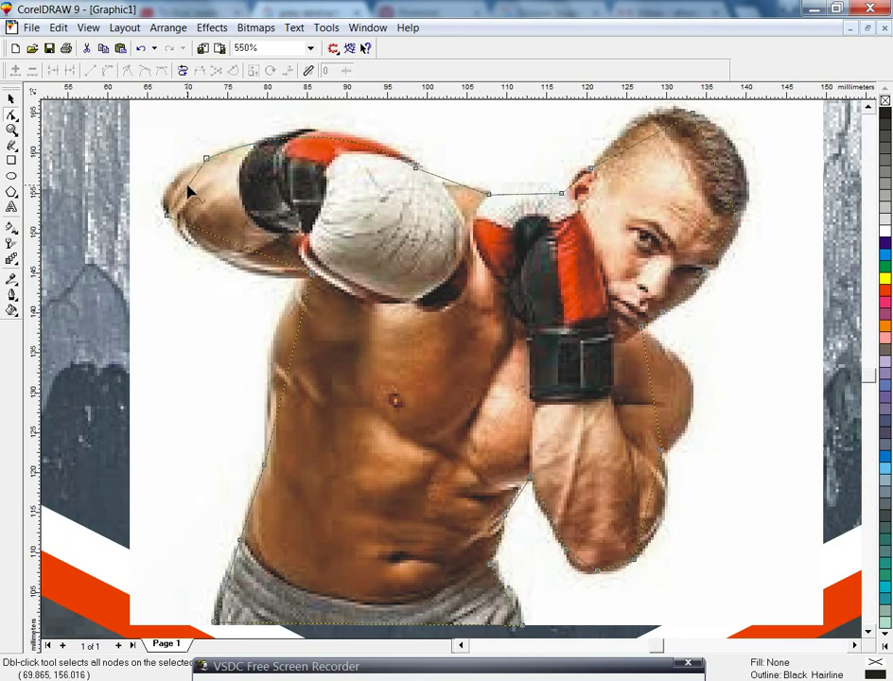
click(229, 263)
drag(526, 198, 526, 192)
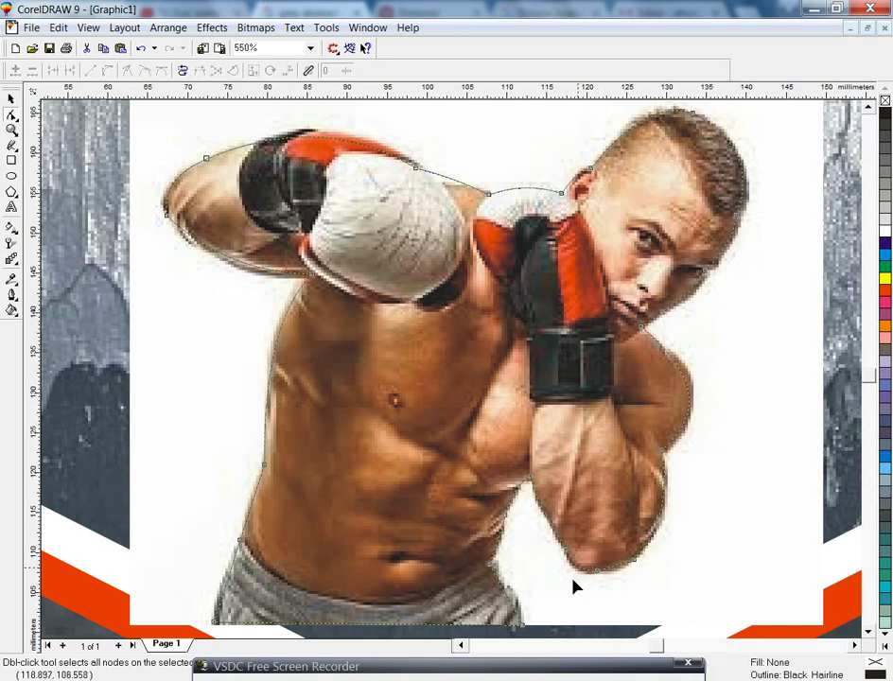
Convert the boxer photo to a Grayscale bitmap
click(12, 98)
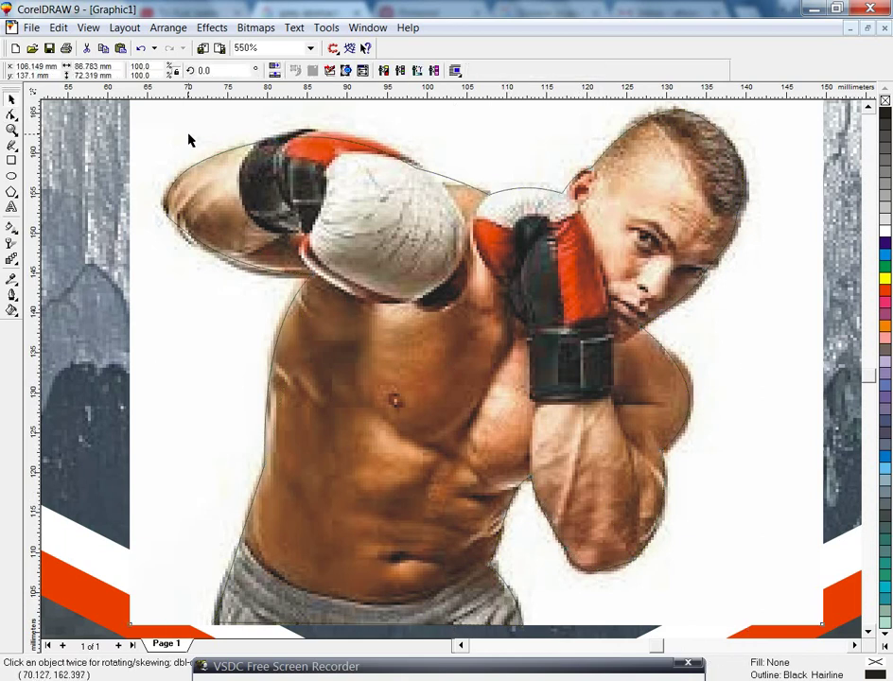
click(230, 28)
click(298, 46)
click(463, 297)
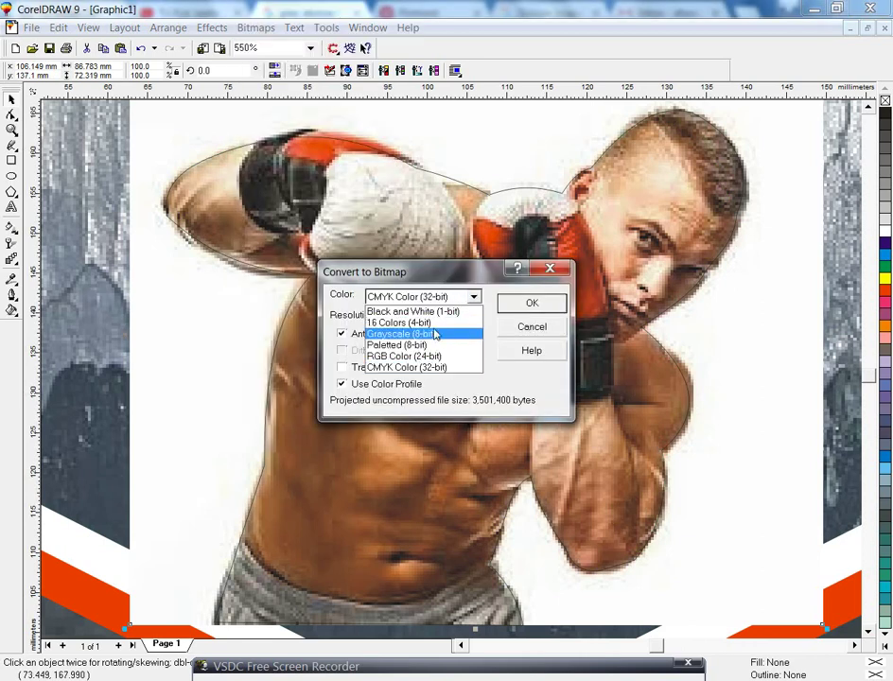
click(398, 335)
click(531, 302)
Lower the photo's brightness to -6 with Brightness-Contrast-Intensity
click(212, 27)
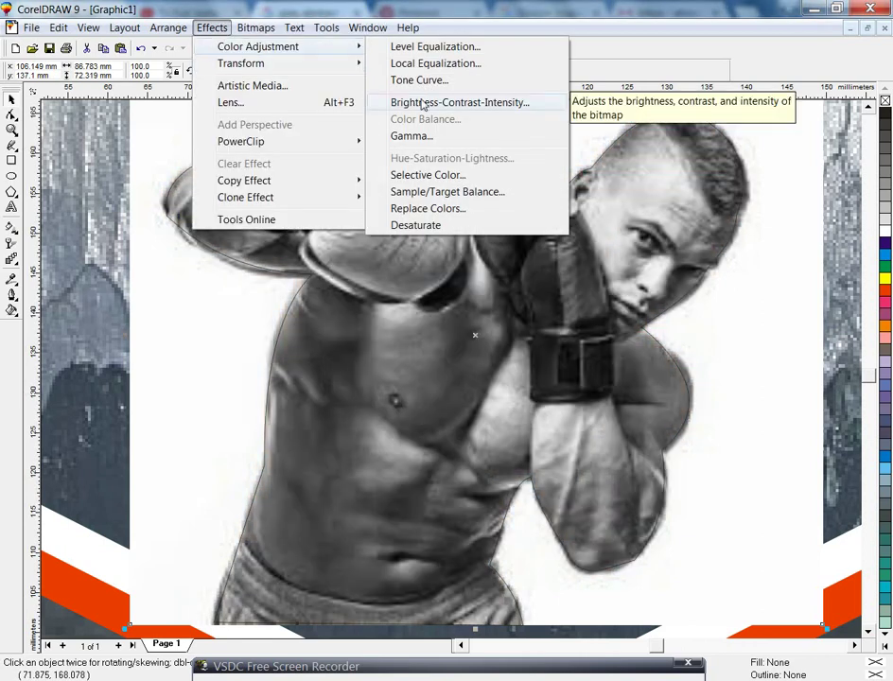
click(460, 102)
click(430, 578)
click(628, 504)
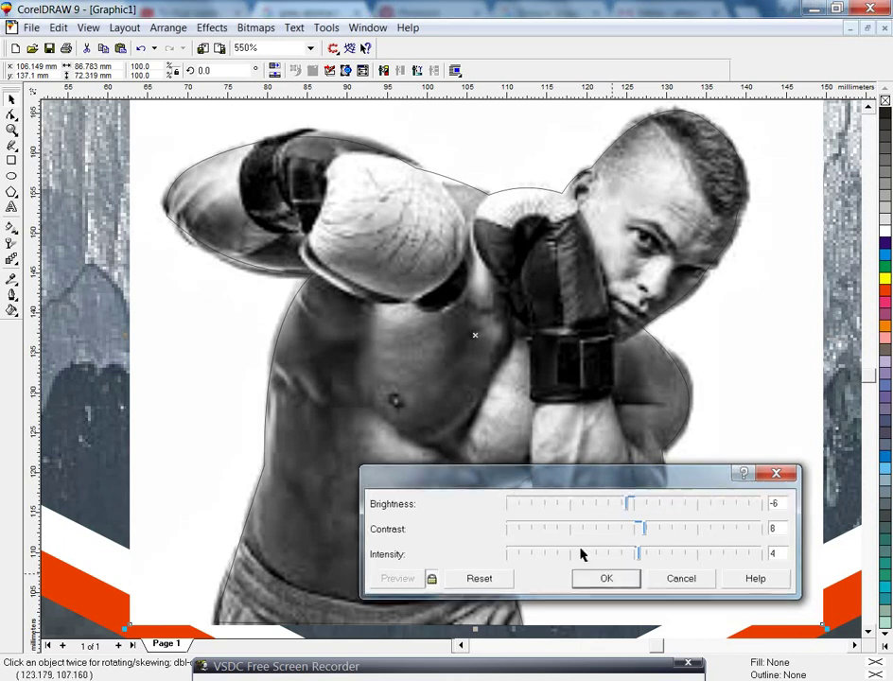
click(606, 577)
Convert the photo back to CMYK Color
click(230, 27)
click(298, 45)
click(473, 297)
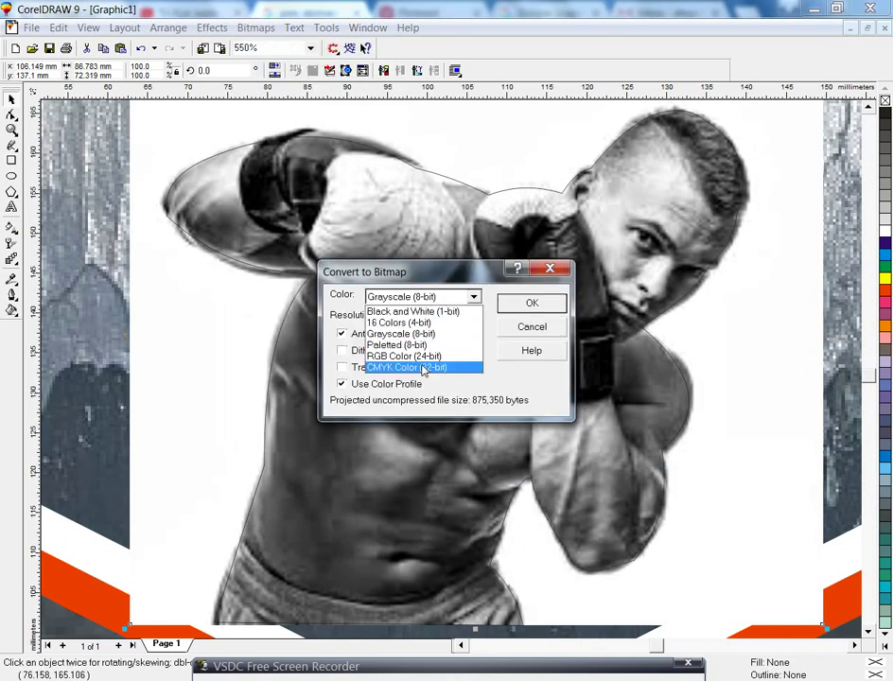
click(406, 367)
click(532, 303)
Apply Color Balance with Cyan–Red raised to 17
click(212, 27)
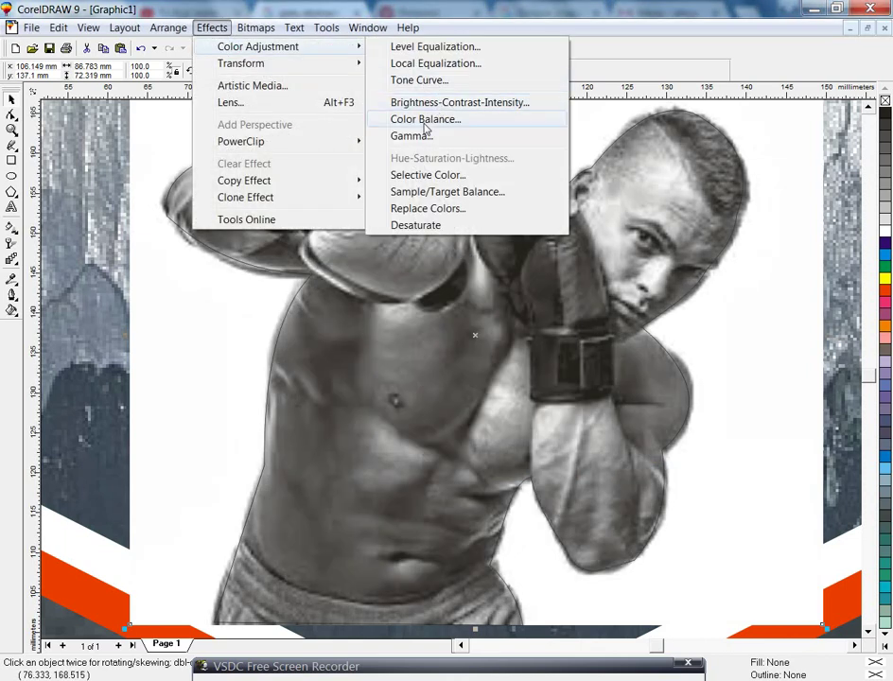
click(420, 121)
click(431, 585)
mouse_move(612, 535)
mouse_down()
mouse_move(690, 531)
mouse_move(682, 555)
mouse_up()
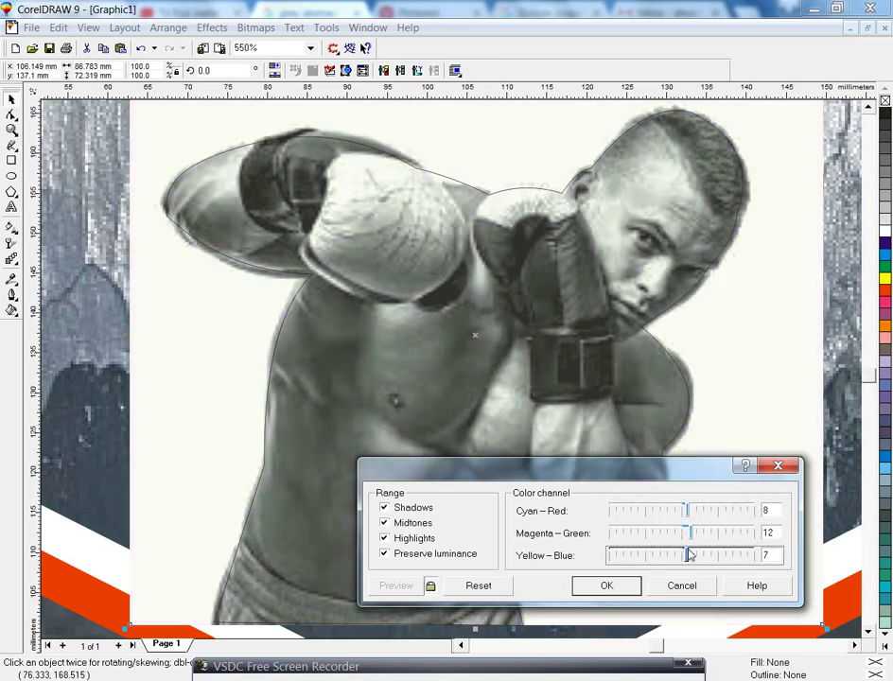
click(695, 512)
click(625, 583)
PowerClip the boxer inside his traced outline so he is cut out
key(F3)
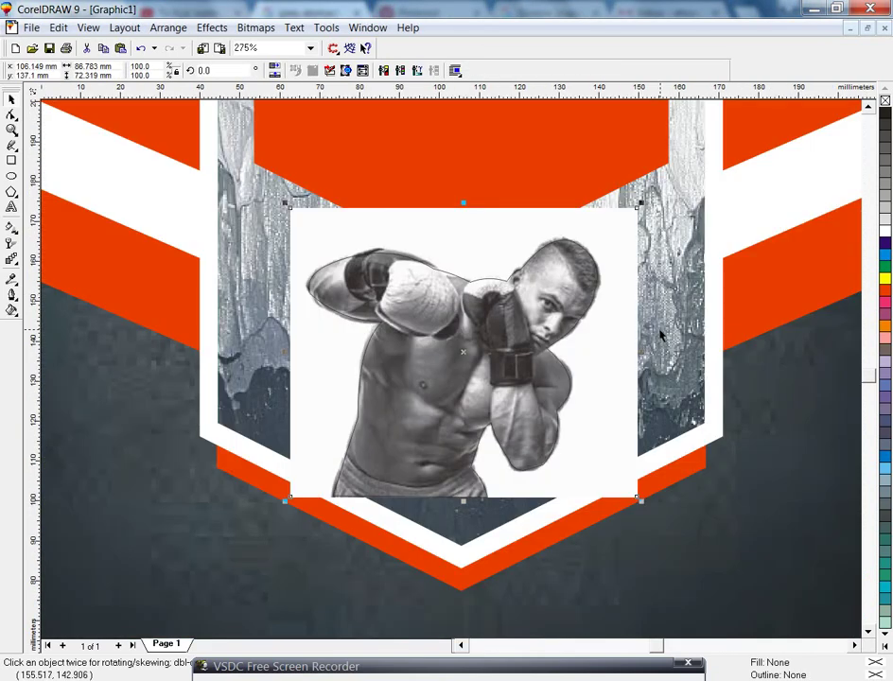
click(212, 27)
click(406, 140)
click(387, 256)
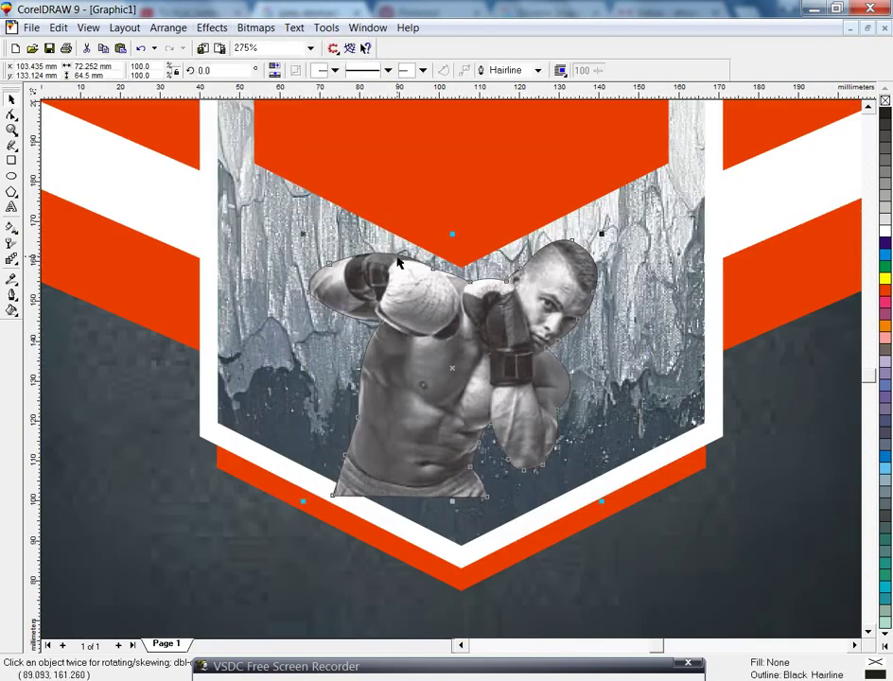
Fade the top of the hexagon's paint texture with a fountain transparency
key(F3)
click(551, 366)
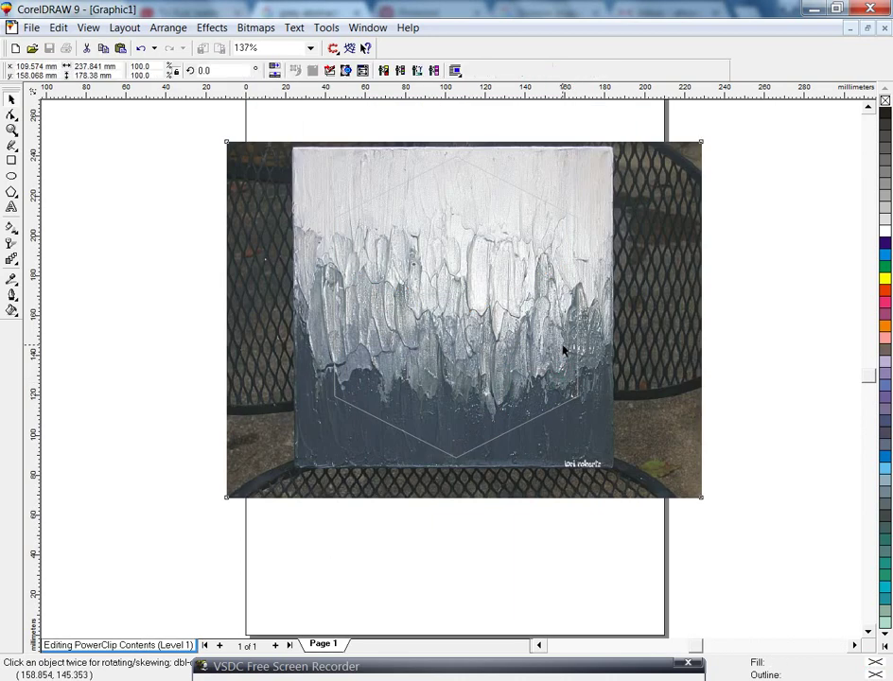
drag(708, 212, 735, 185)
click(11, 227)
drag(428, 355, 435, 246)
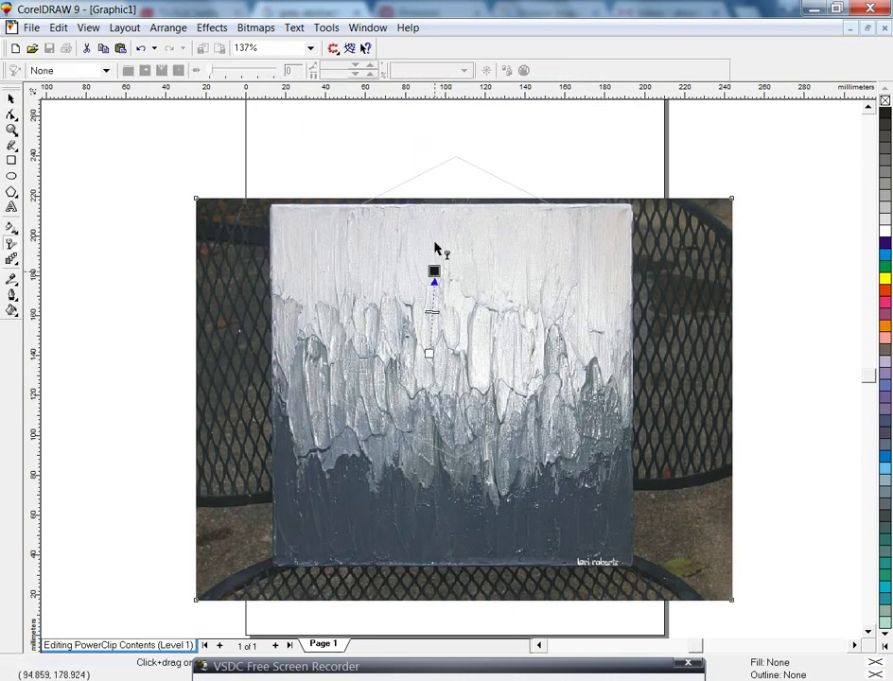
click(11, 99)
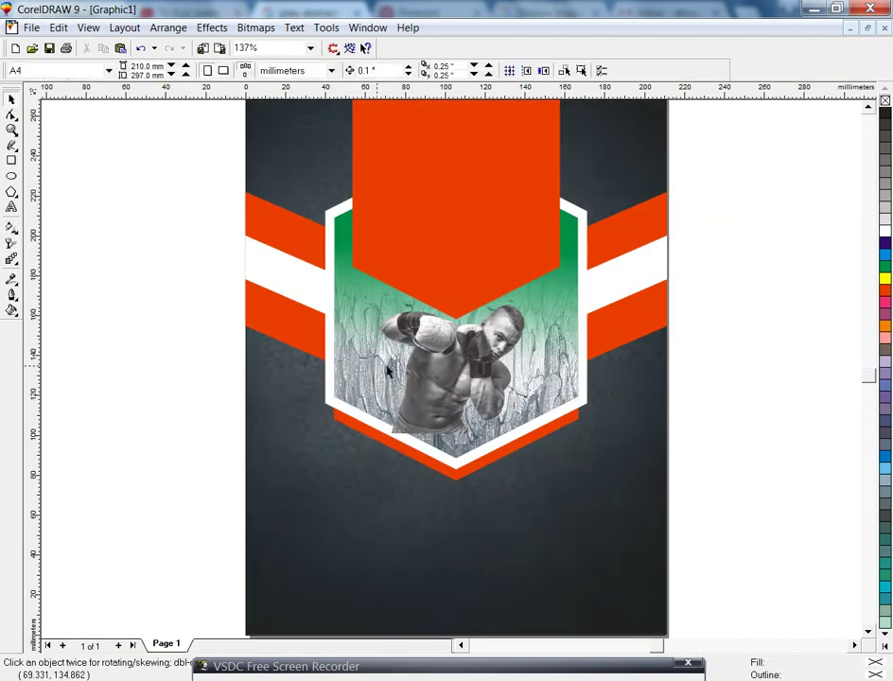
click(415, 363)
Enlarge the boxer over the hexagon and narrow the orange stripe behind him
click(535, 308)
mouse_move(534, 295)
mouse_down()
mouse_move(519, 350)
mouse_move(491, 350)
mouse_up()
click(496, 206)
drag(564, 149, 543, 148)
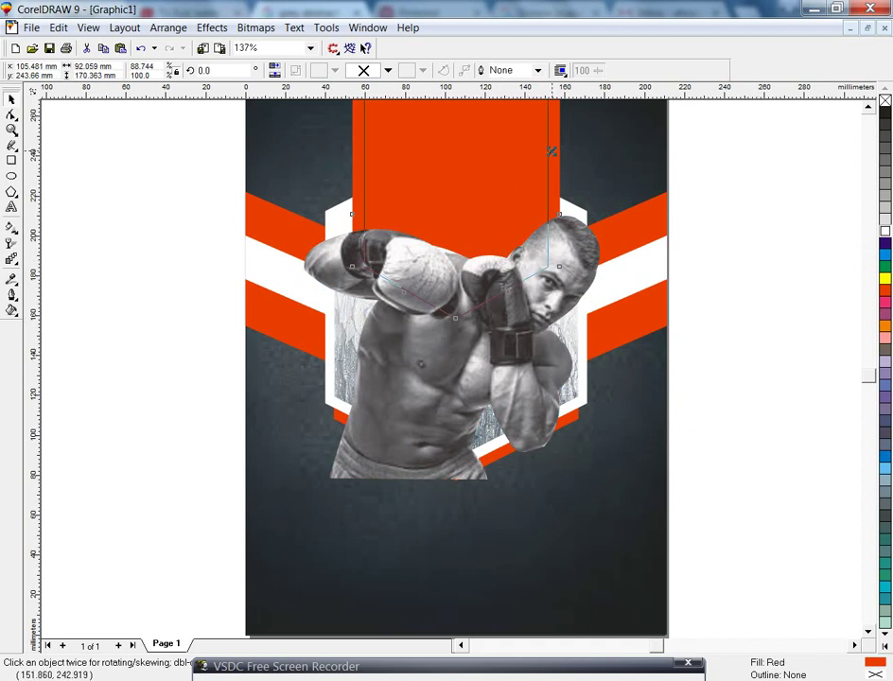
click(567, 312)
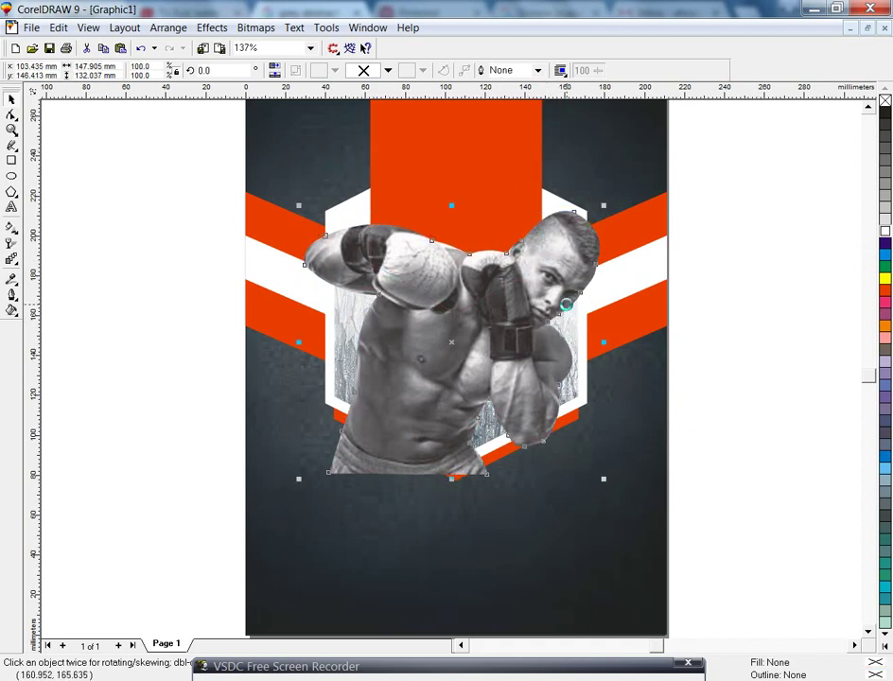
click(51, 290)
Draw a rectangle over the boxer's lower body, convert it to curves, and widen its bottom-right corner
click(12, 160)
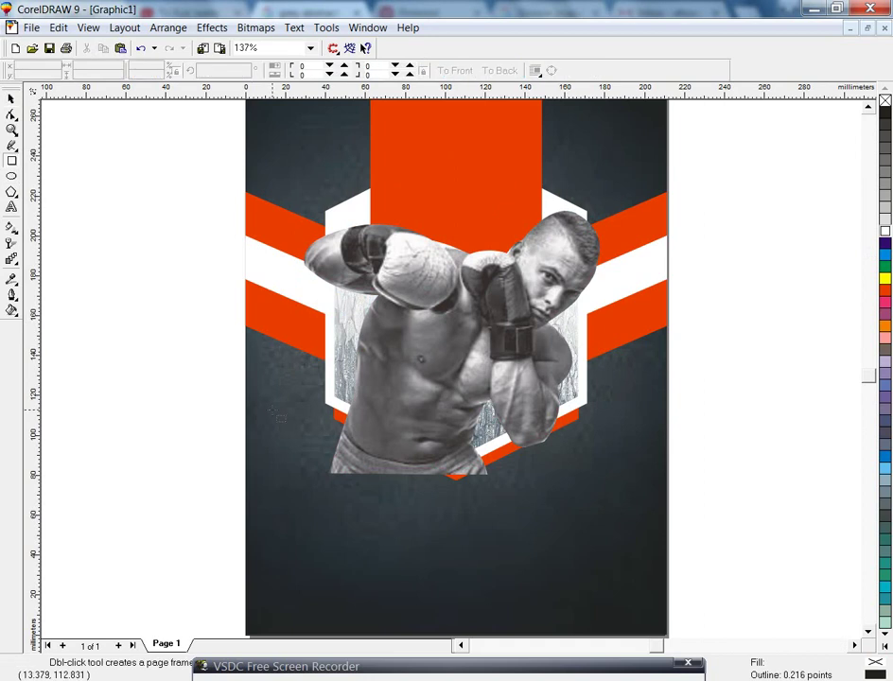
click(273, 409)
drag(281, 402, 489, 507)
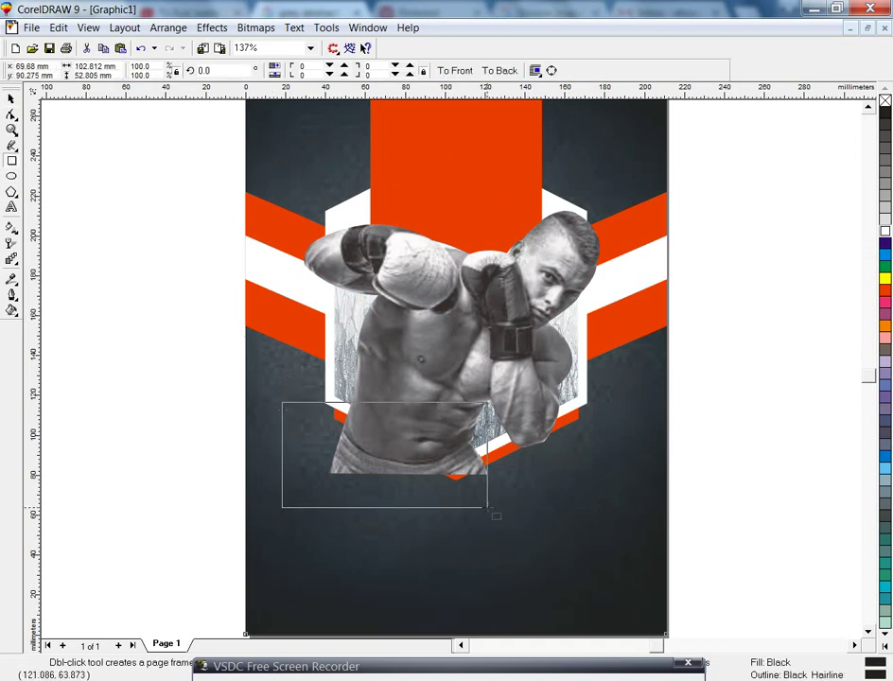
key(F10)
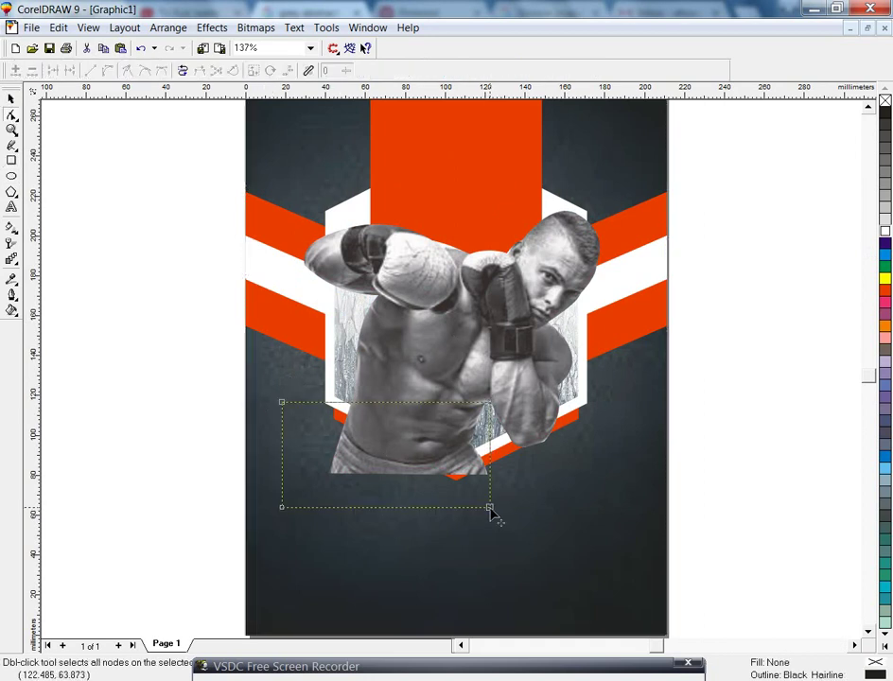
key(ctrl+q)
drag(489, 507, 503, 506)
Trim the boxer's lower body away with that shape and view the whole poster
click(12, 98)
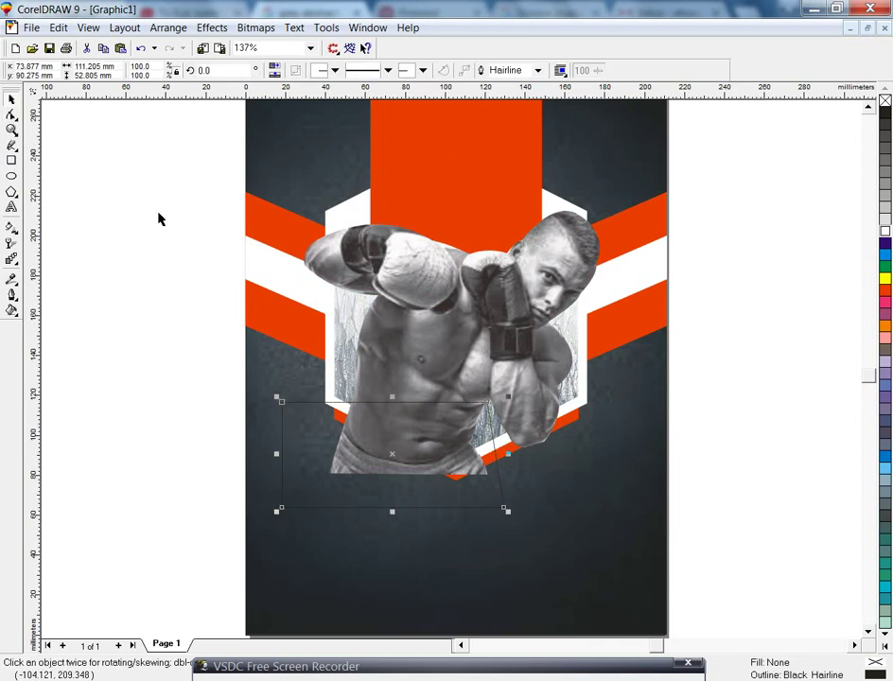
shift+click(406, 284)
click(366, 47)
key(Escape)
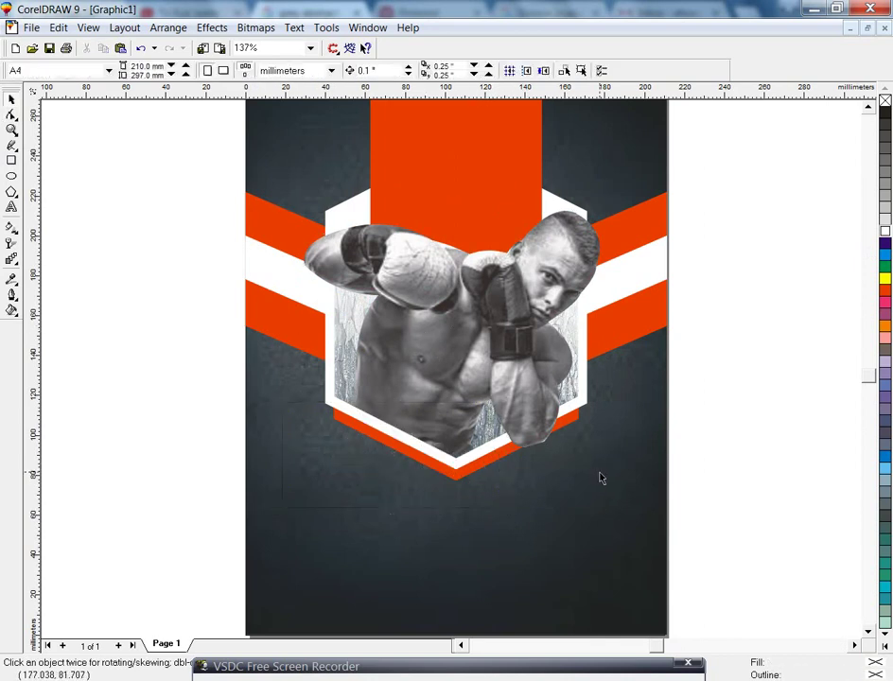
key(F3)
click(454, 378)
Zoom in on the poster and select all of its elements
key(shift+F2)
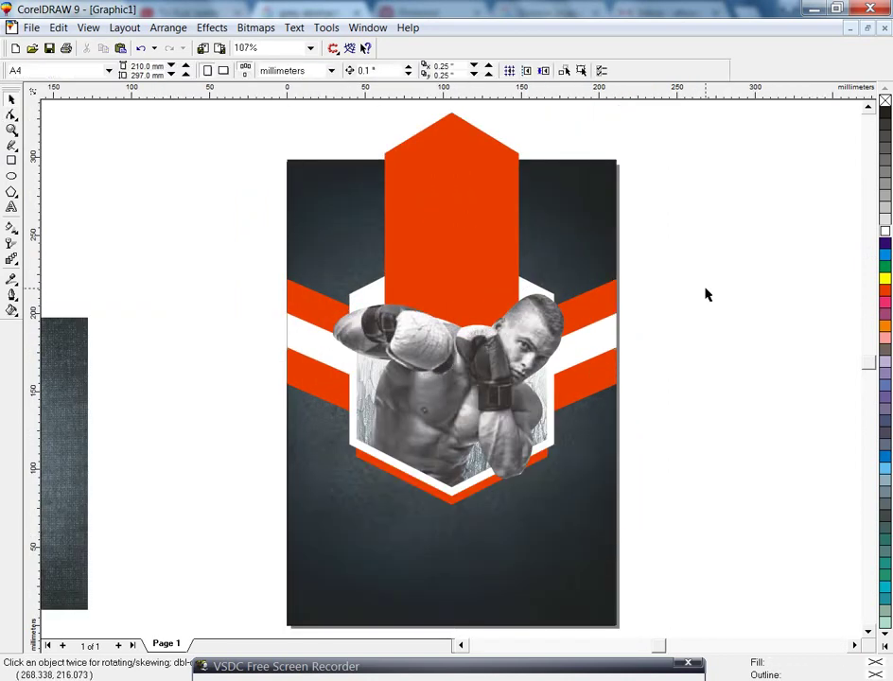
ctrl+click(492, 189)
key(Escape)
click(587, 189)
click(673, 207)
drag(708, 223, 275, 531)
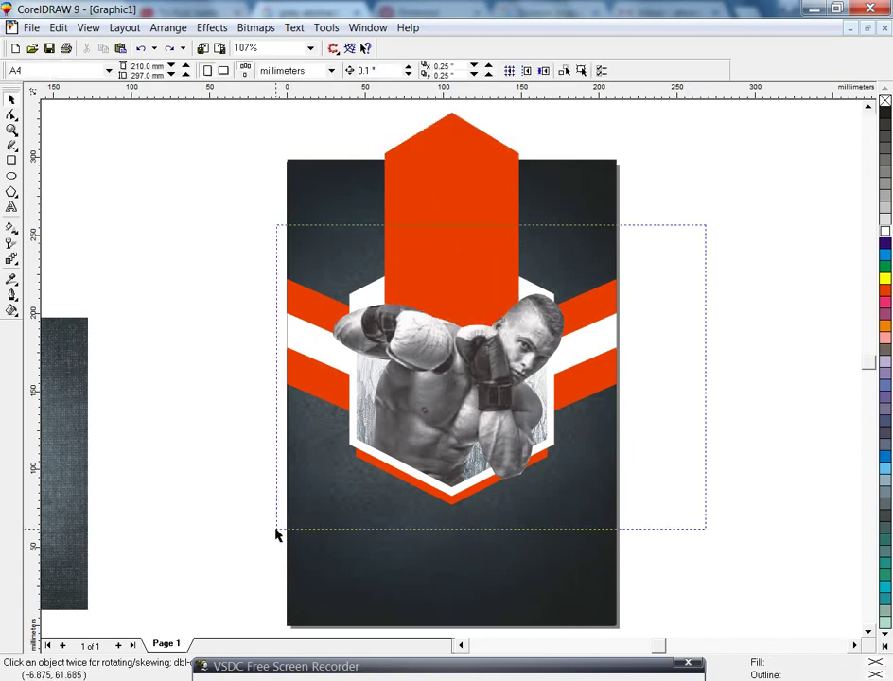
Inside the background PowerClip, send the orange stripe behind the boxer and finish editing
ctrl+click(446, 251)
click(470, 284)
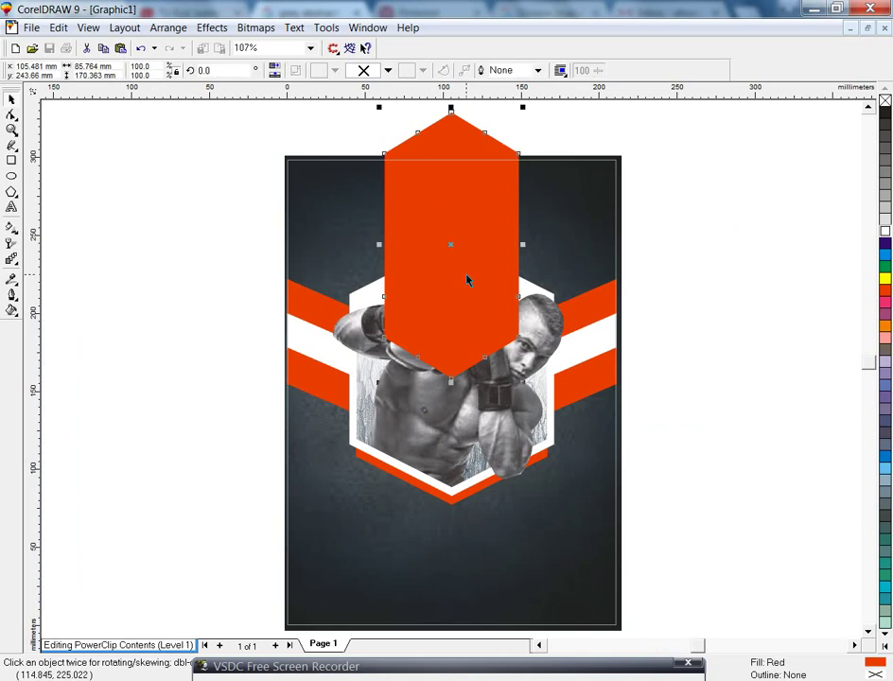
key(shift+Page_Down)
ctrl+click(588, 282)
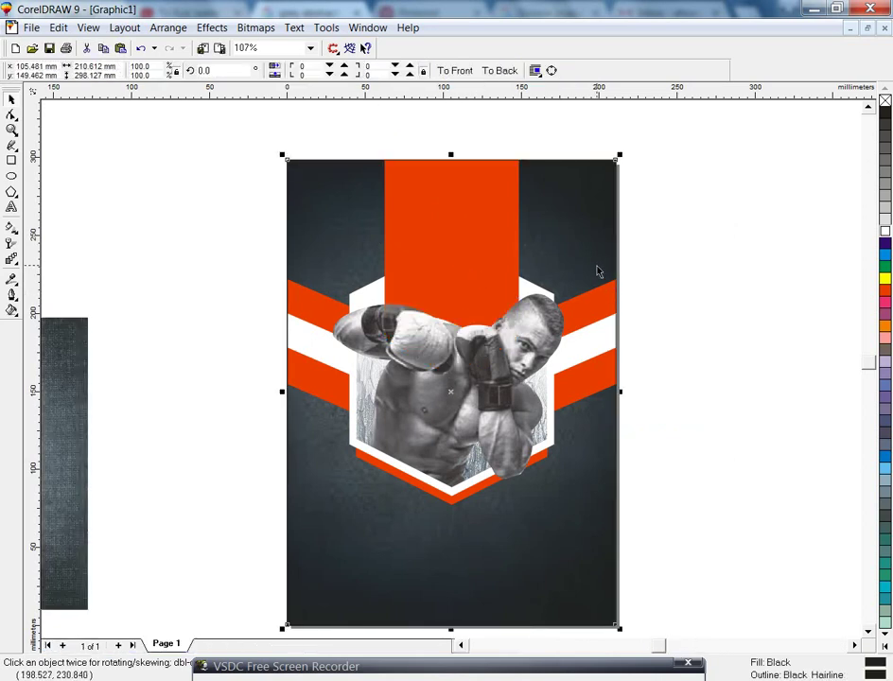
key(shift+F4)
click(671, 306)
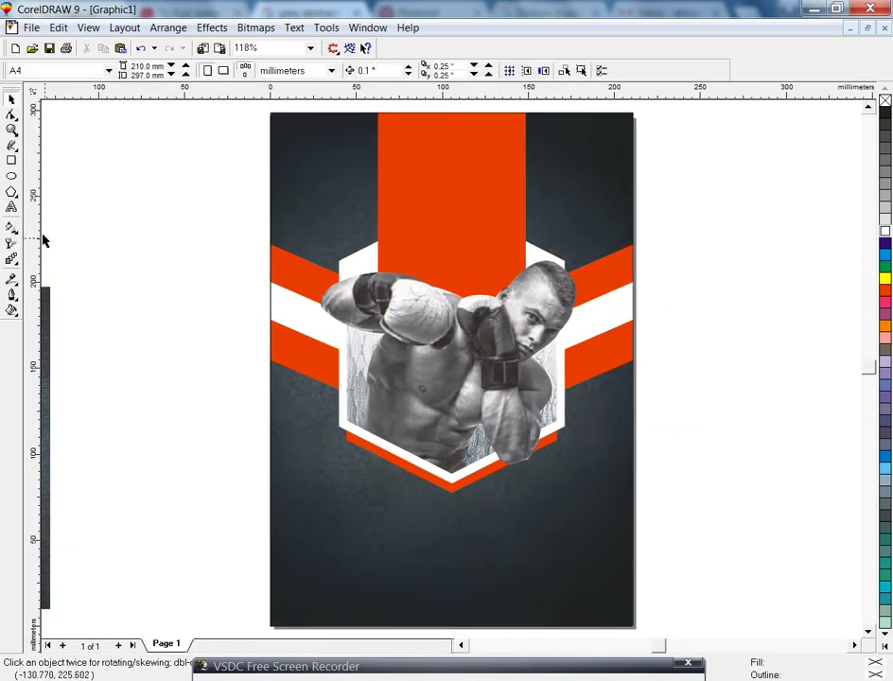
key(F8)
text(BOXING SCHOOL)
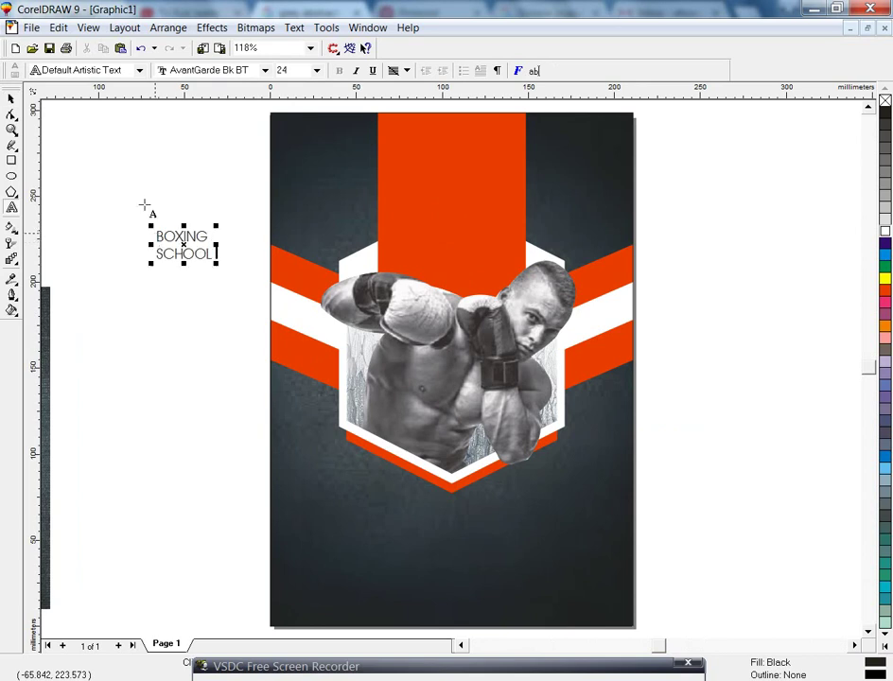
Set BOXING to Zurich BdXCn BT, enlarge it at the stripe's top, and fill it white
click(11, 98)
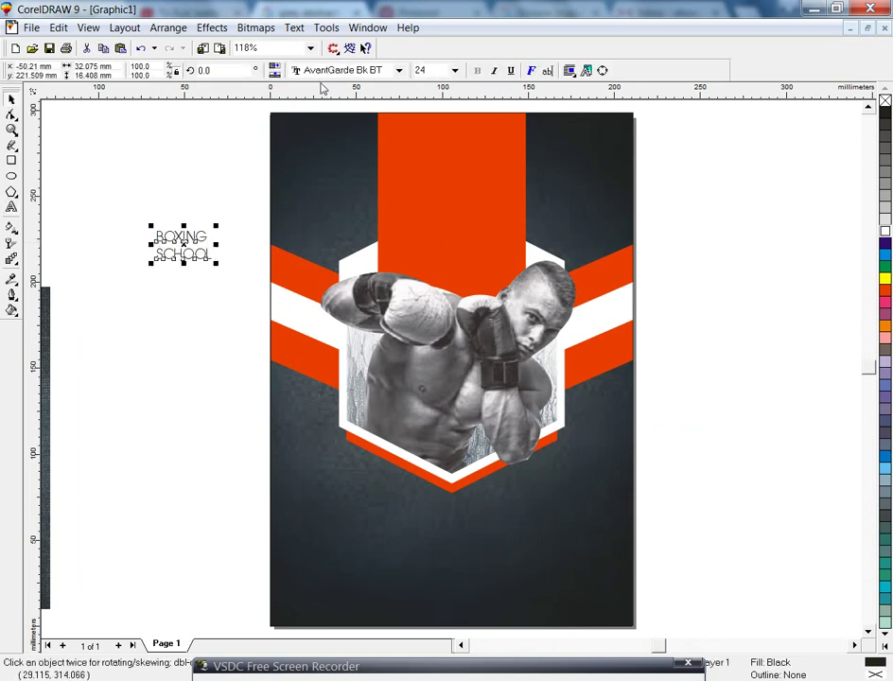
click(332, 72)
key(End)
key(Up)
key(Up)
key(Up)
key(Up)
key(Up)
key(Up)
key(Up)
key(Up)
key(Up)
key(Up)
key(Return)
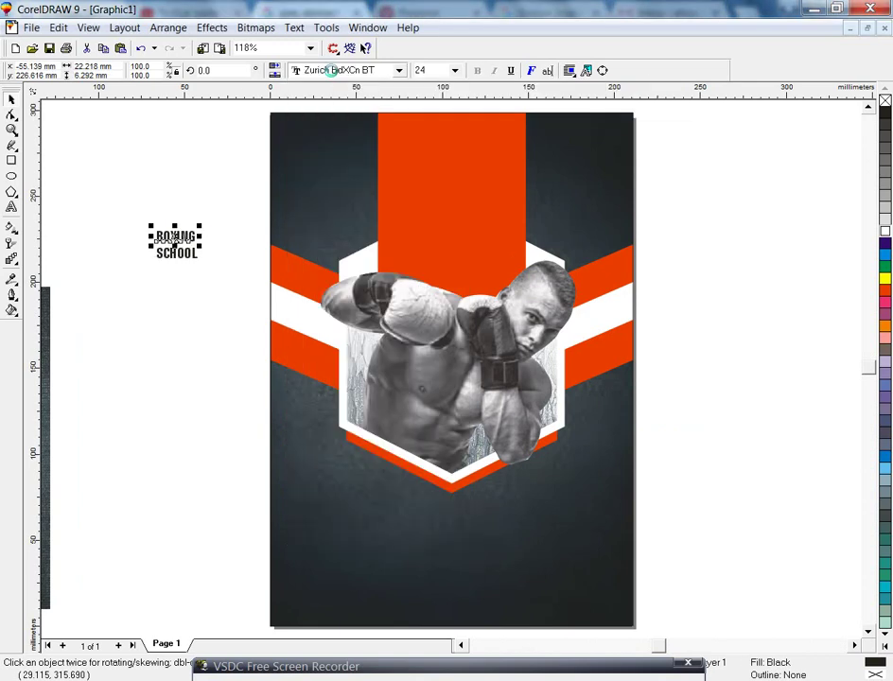
mouse_move(203, 233)
mouse_down()
mouse_move(439, 161)
mouse_move(502, 180)
mouse_up()
click(885, 231)
key(F10)
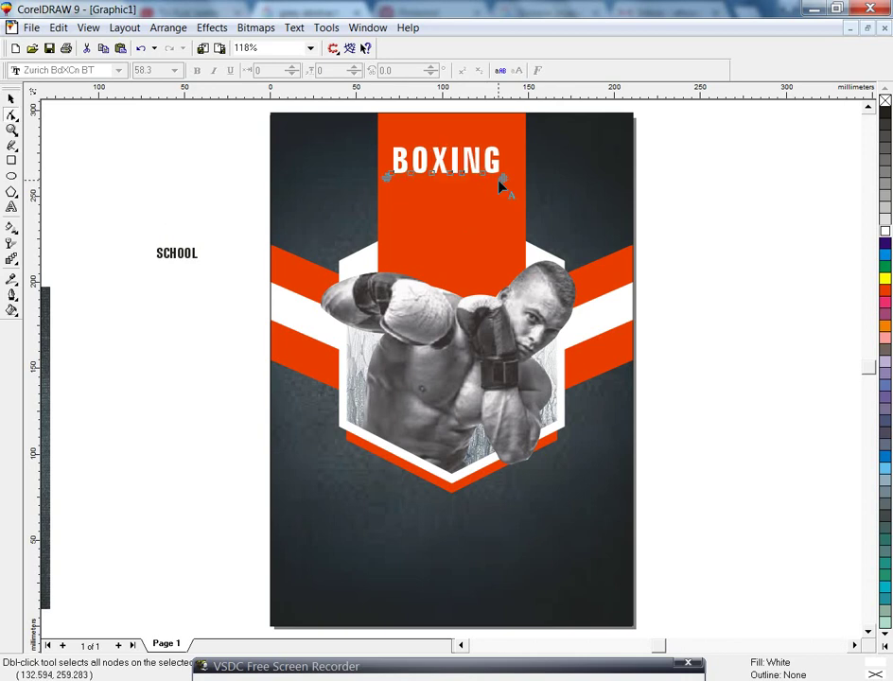
key(space)
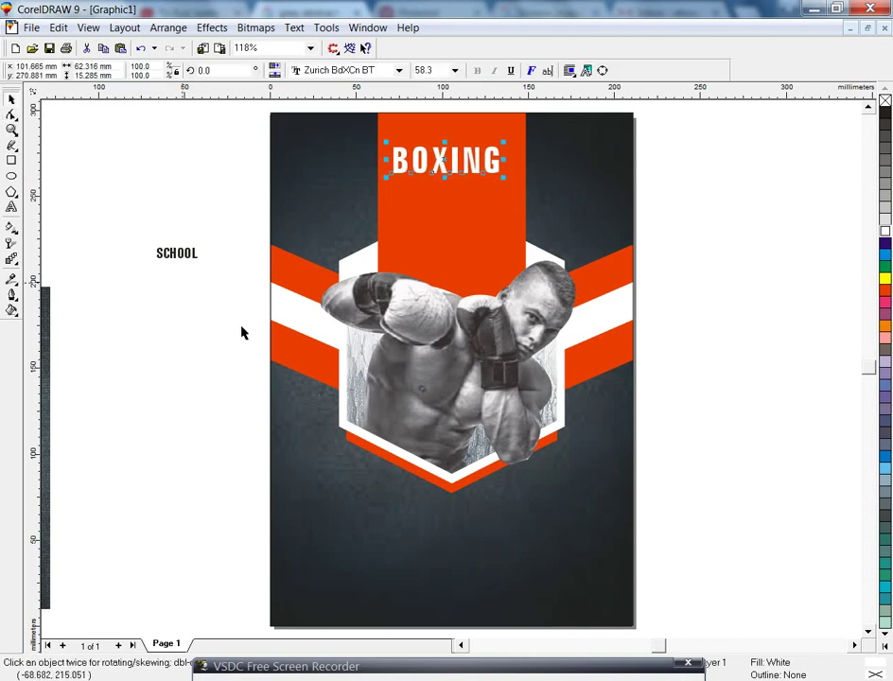
Change the SCHOOL text to Zurich BdXCn BT after briefly trying Arial Black
click(177, 252)
click(340, 70)
text(Arial Blac)
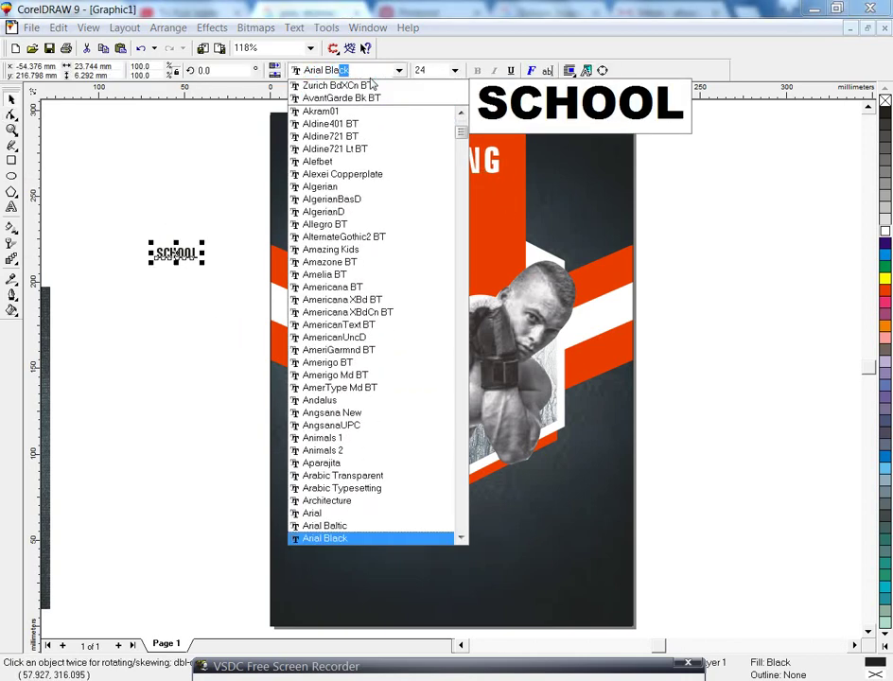
text(k)
key(Return)
drag(241, 244, 258, 237)
click(329, 70)
text(Zurich L)
key(Up)
key(Up)
key(Up)
key(Up)
key(Up)
key(Up)
key(Down)
key(Down)
key(Down)
key(Down)
key(Down)
key(Up)
key(Up)
key(Up)
key(Return)
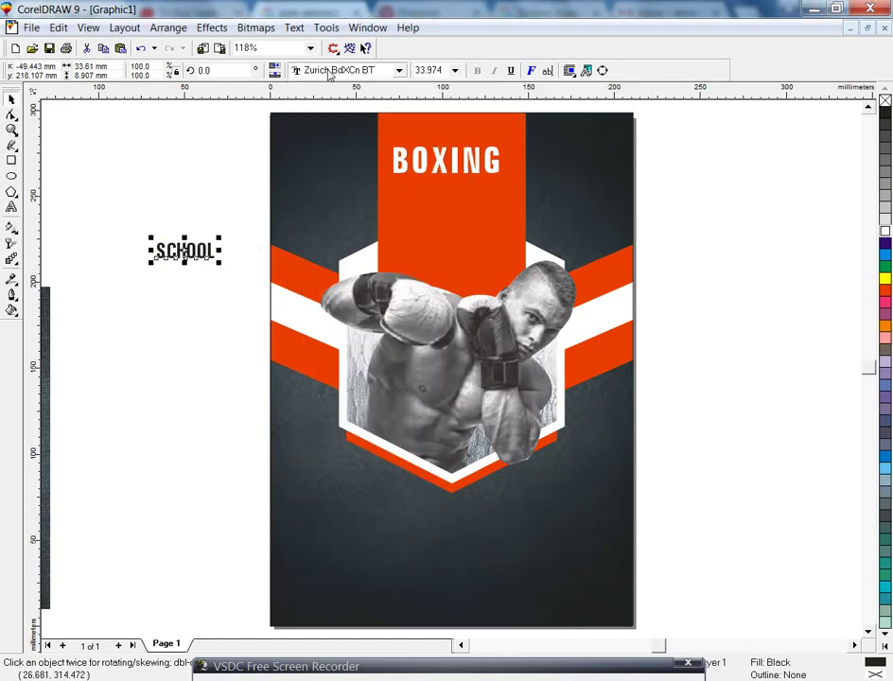
Place SCHOOL under BOXING in white and scale it to match
drag(220, 265, 280, 280)
drag(218, 239, 452, 173)
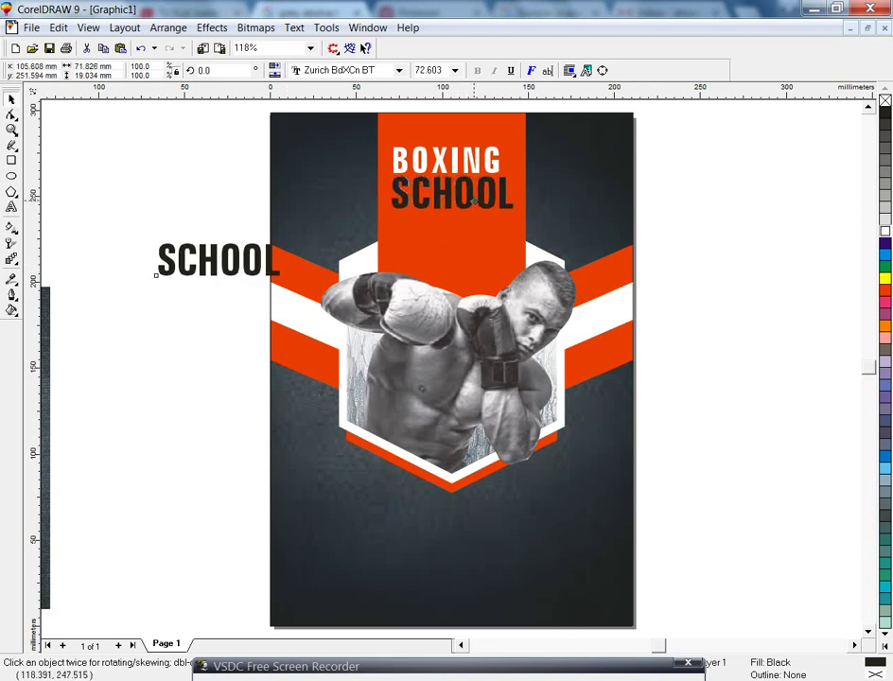
click(886, 230)
mouse_move(518, 215)
mouse_down()
mouse_move(488, 206)
mouse_move(492, 244)
mouse_up()
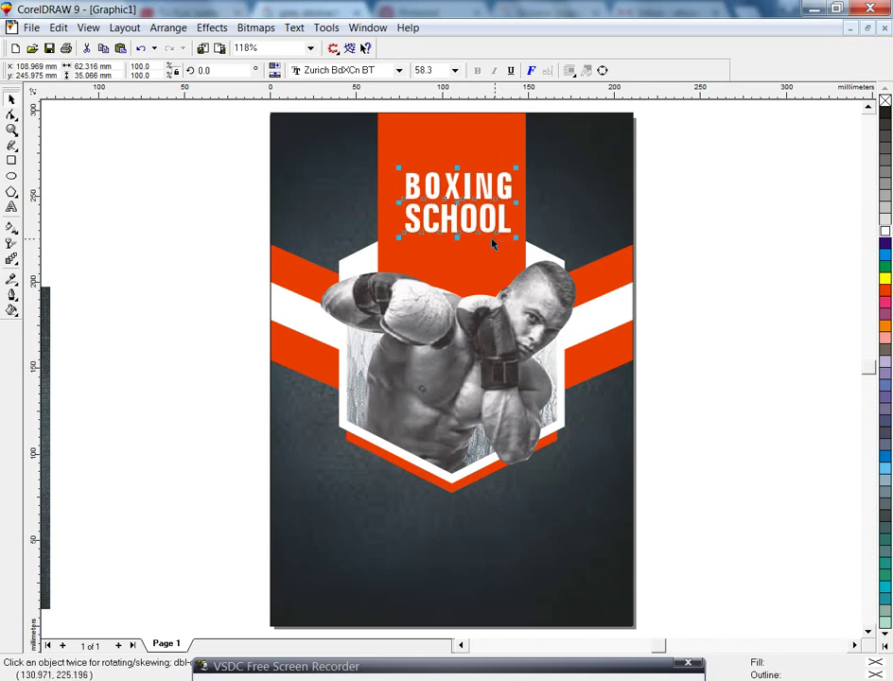
Widen BOXING to match SCHOOL and centre both words horizontally
drag(396, 168, 382, 167)
click(472, 254)
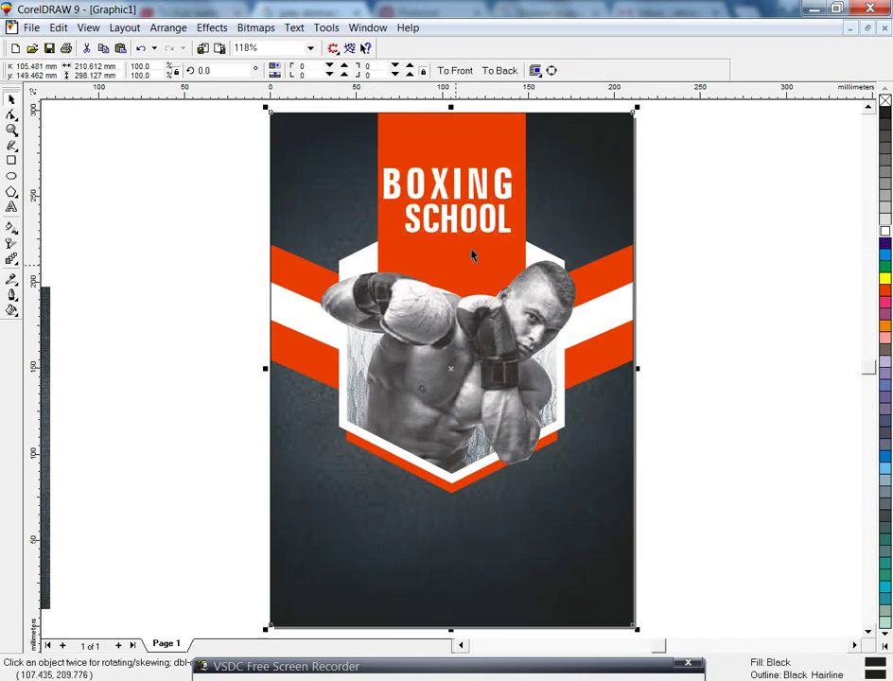
key(c)
key(Escape)
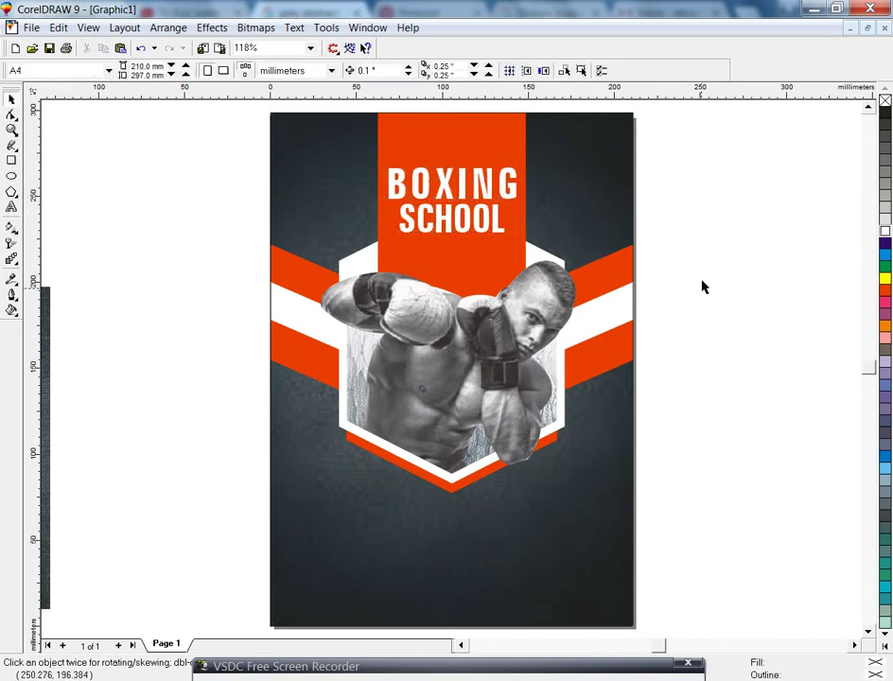
Draw a thin red strip along the poster's bottom edge
click(593, 196)
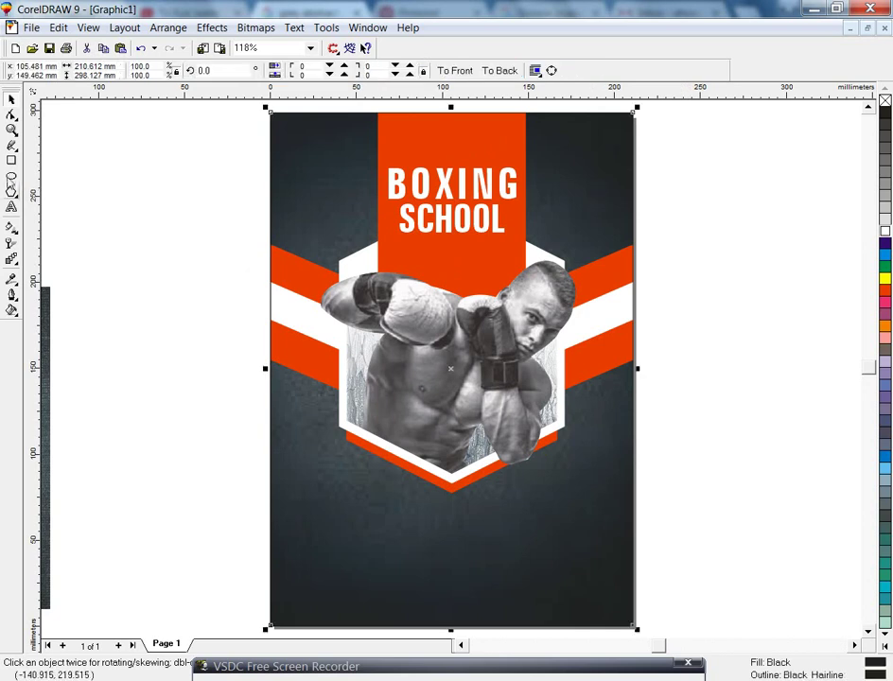
click(11, 160)
drag(256, 588, 654, 593)
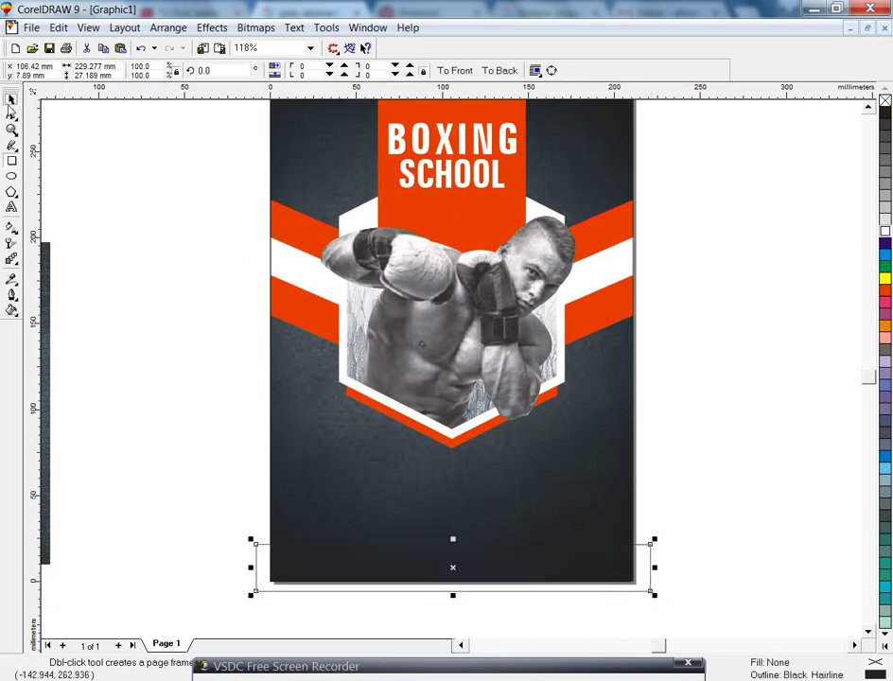
click(884, 289)
key(Escape)
scroll(580, 470, up, 1)
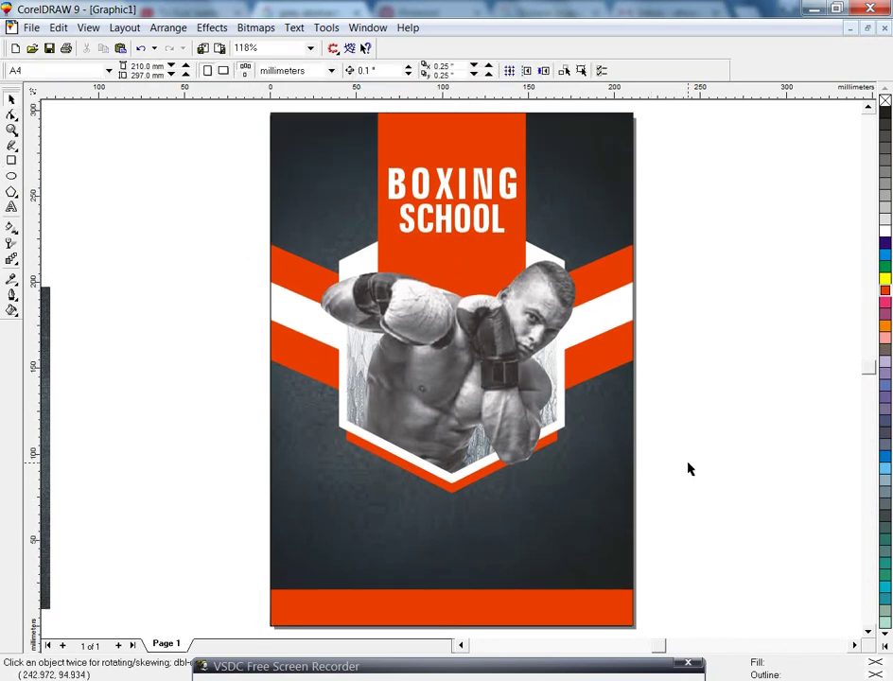
Draw a small circle at the poster's upper right and fill it 30% black
click(13, 176)
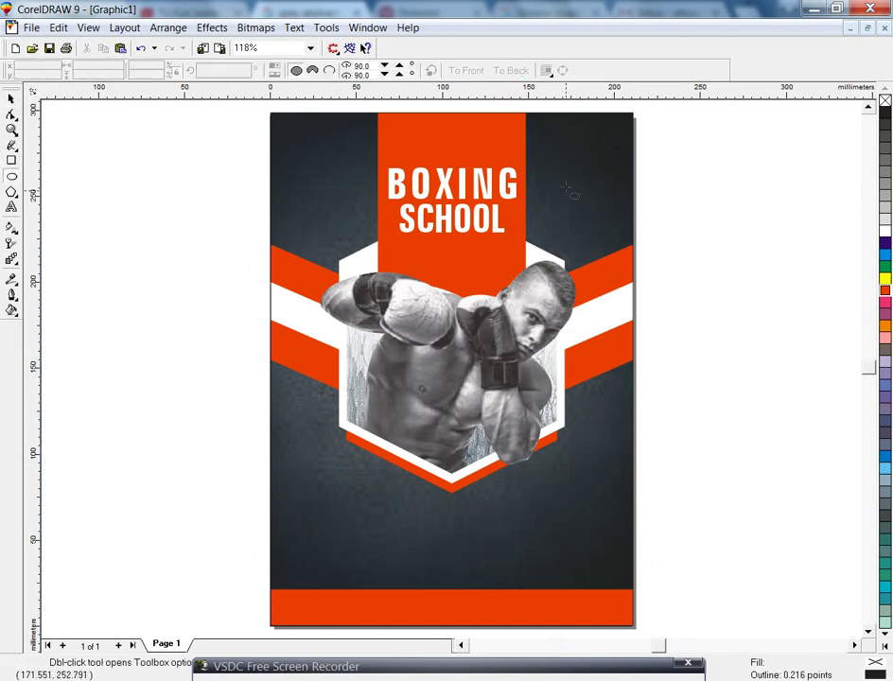
drag(609, 244, 613, 242)
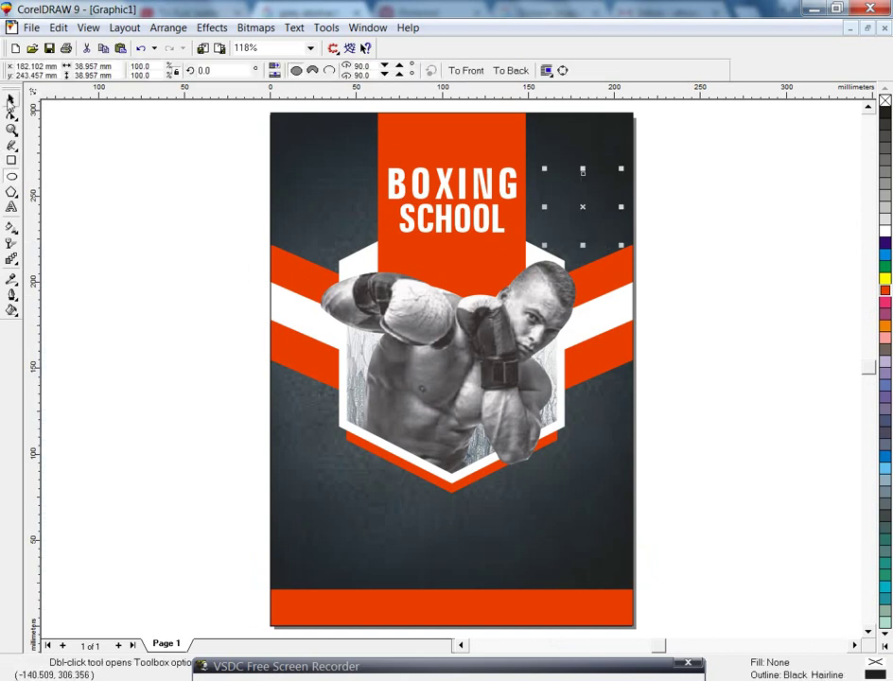
click(885, 196)
click(694, 247)
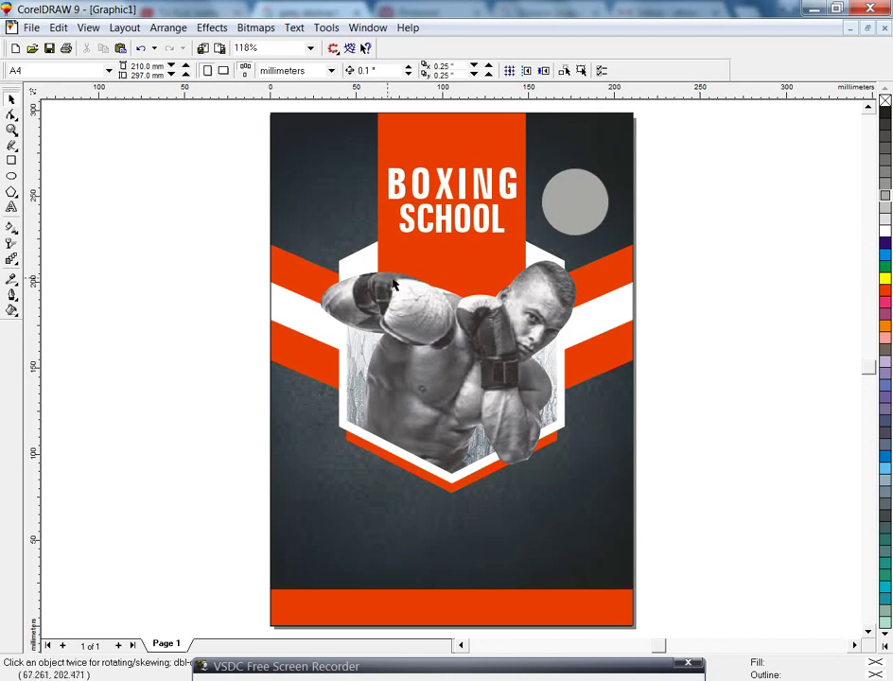
Copy SCHOOL onto the circle, shrink it, and retype it as CLASS / PACK AGES $300
click(451, 217)
drag(451, 218, 564, 203)
drag(624, 217, 588, 223)
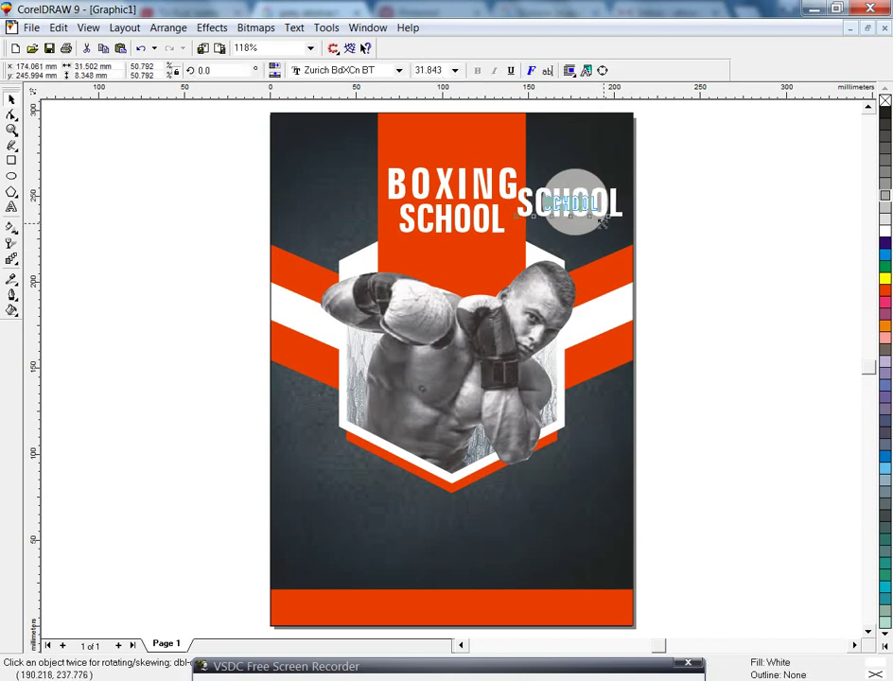
key(shift+F2)
click(11, 207)
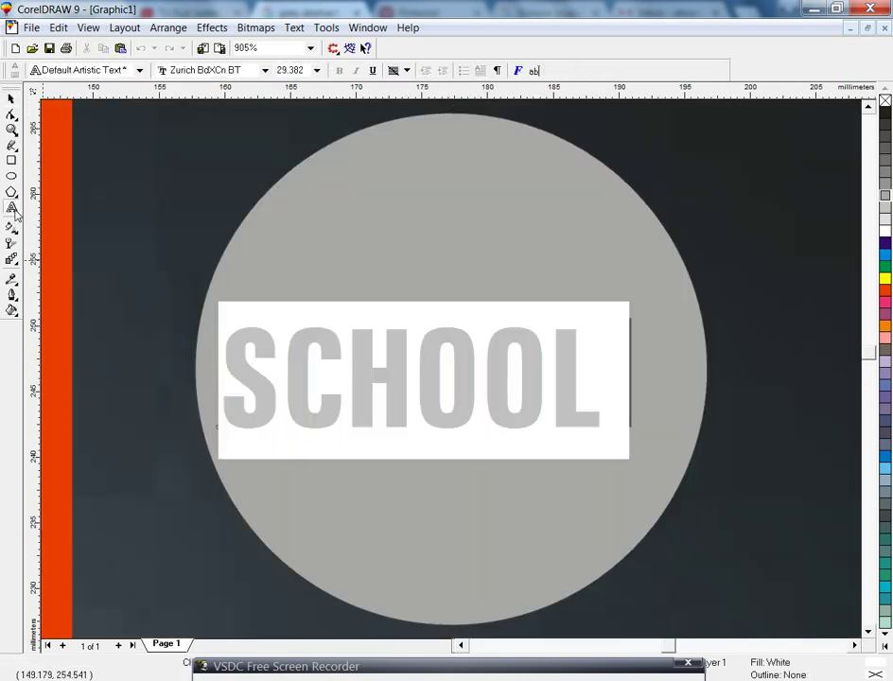
text(CLAS)
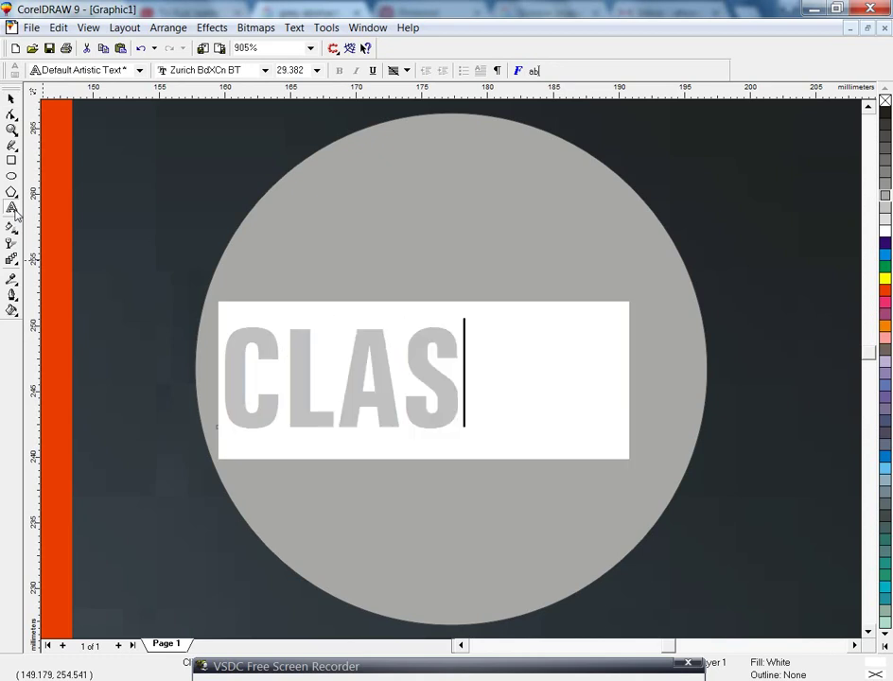
text(S)
key(Return)
text(PACK AGES )
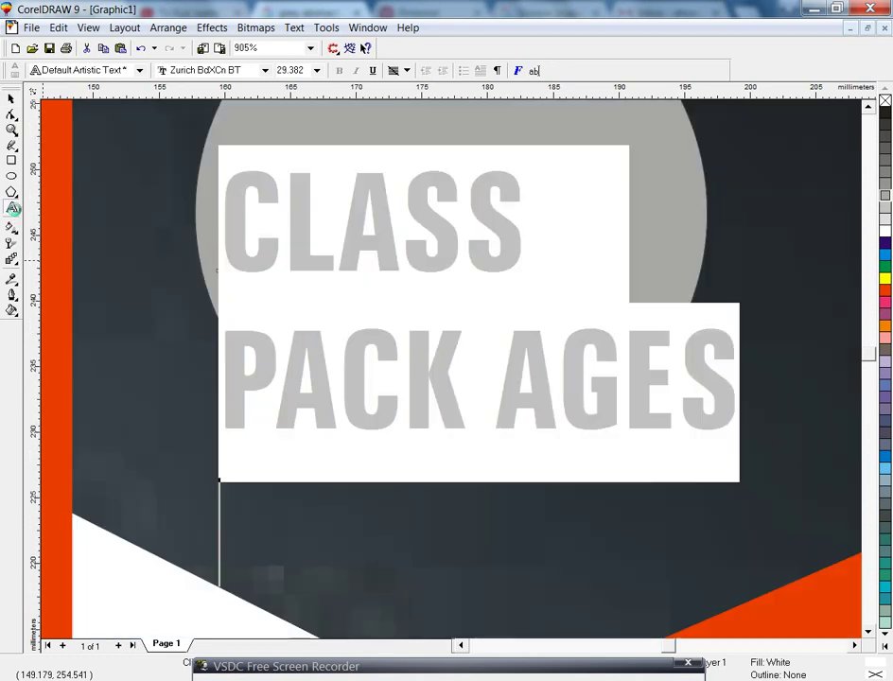
text($300)
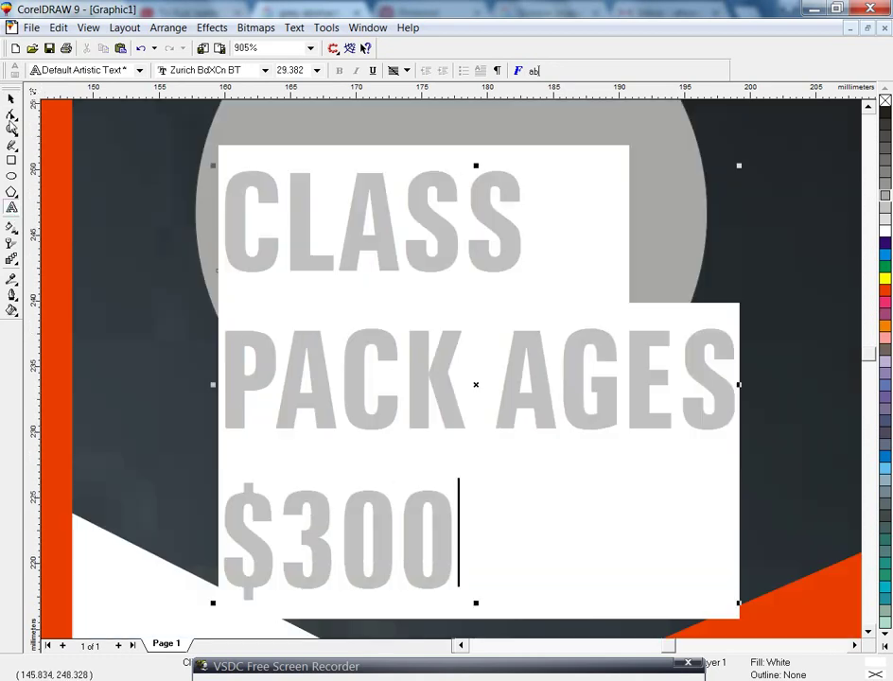
key(ctrl+space)
key(F3)
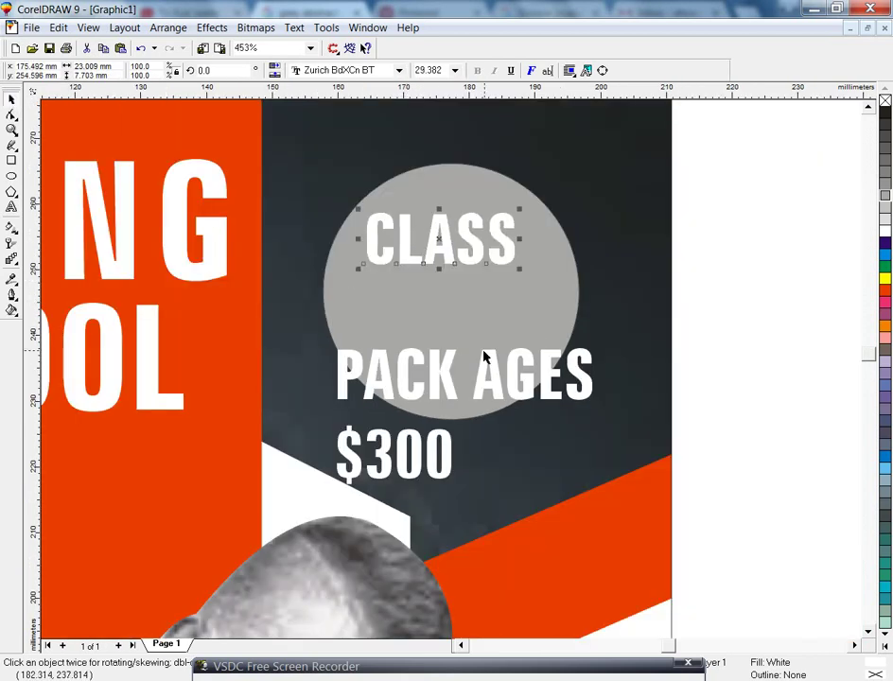
Arrange PACK AGES under CLASS and size the $300 line inside the circle
drag(483, 356, 512, 280)
mouse_move(627, 322)
mouse_down()
mouse_move(542, 324)
mouse_move(518, 302)
mouse_up()
drag(435, 448, 473, 335)
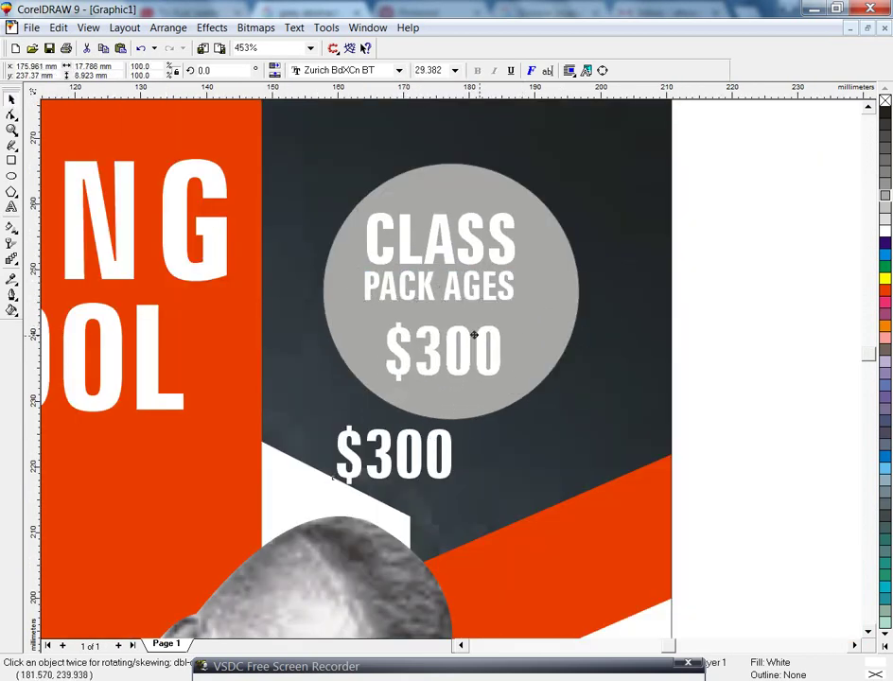
drag(484, 376, 515, 397)
key(Escape)
Give the badge circle a darker grey fill and fit the poster in view
shift+click(470, 253)
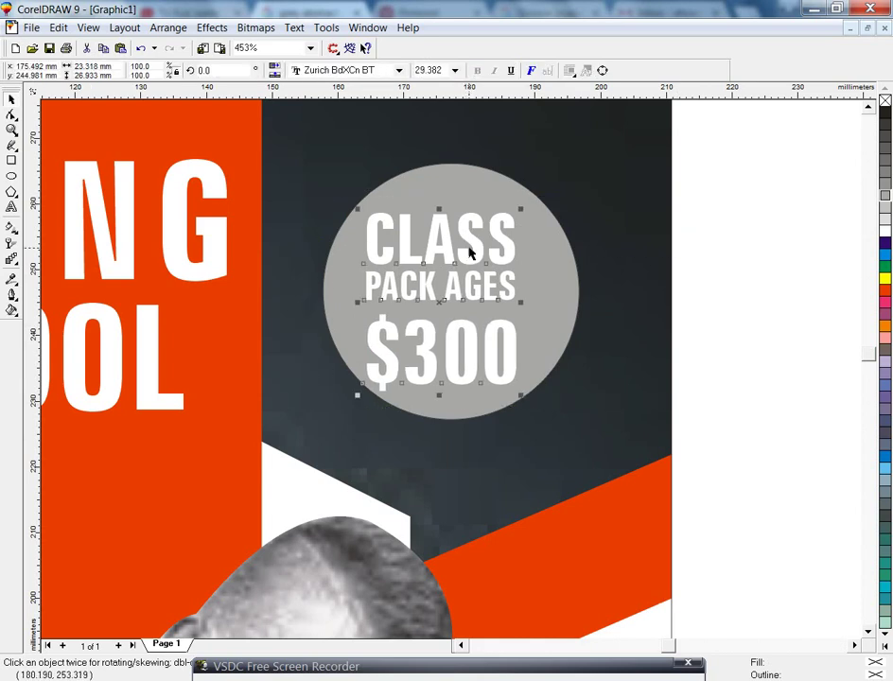
click(556, 289)
click(885, 156)
key(Escape)
key(F3)
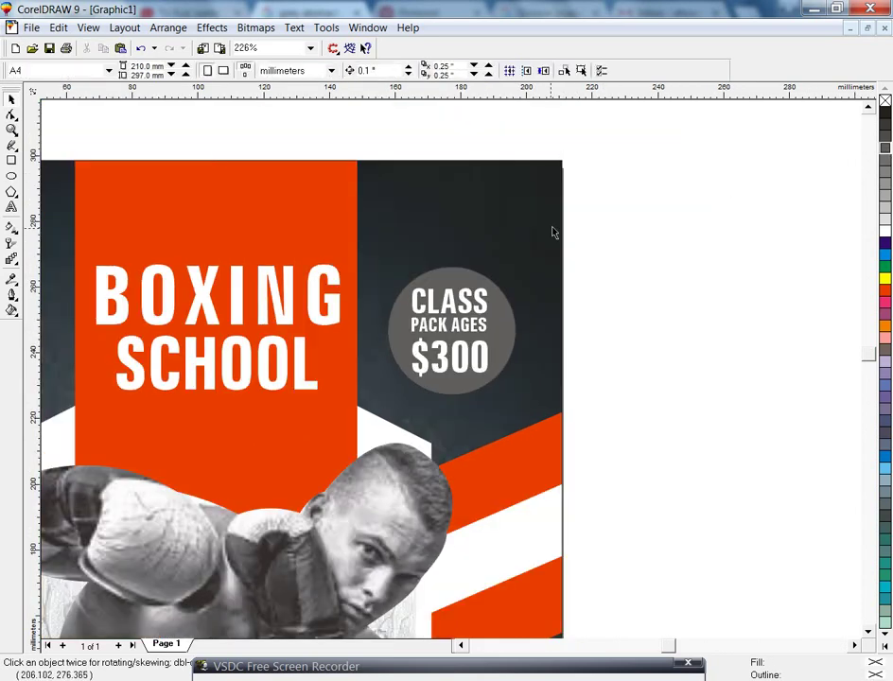
key(F4)
Copy the CLASS text to the lower left and retype it as an ABOUT US heading
click(574, 204)
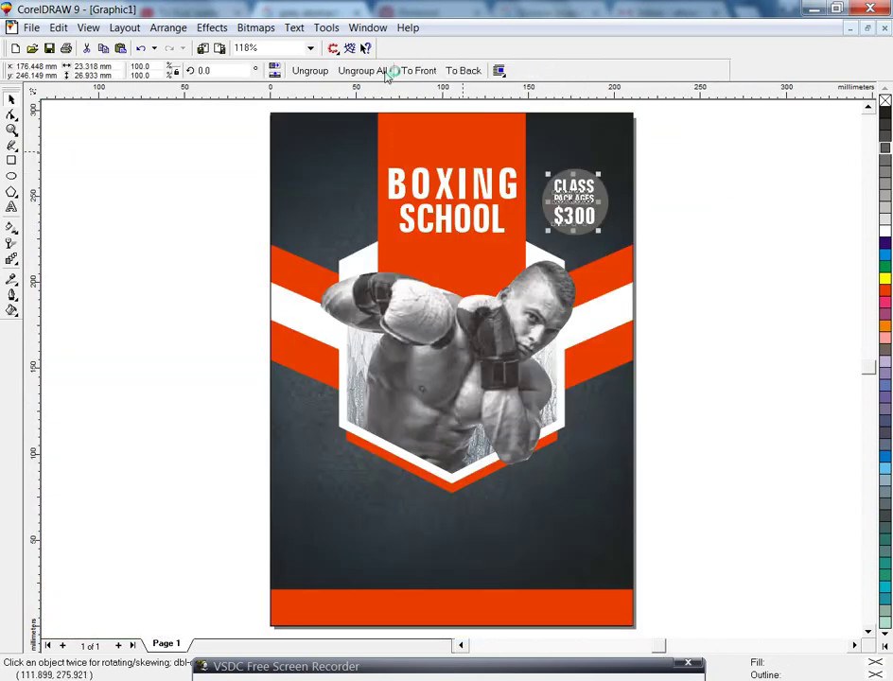
drag(574, 187, 561, 223)
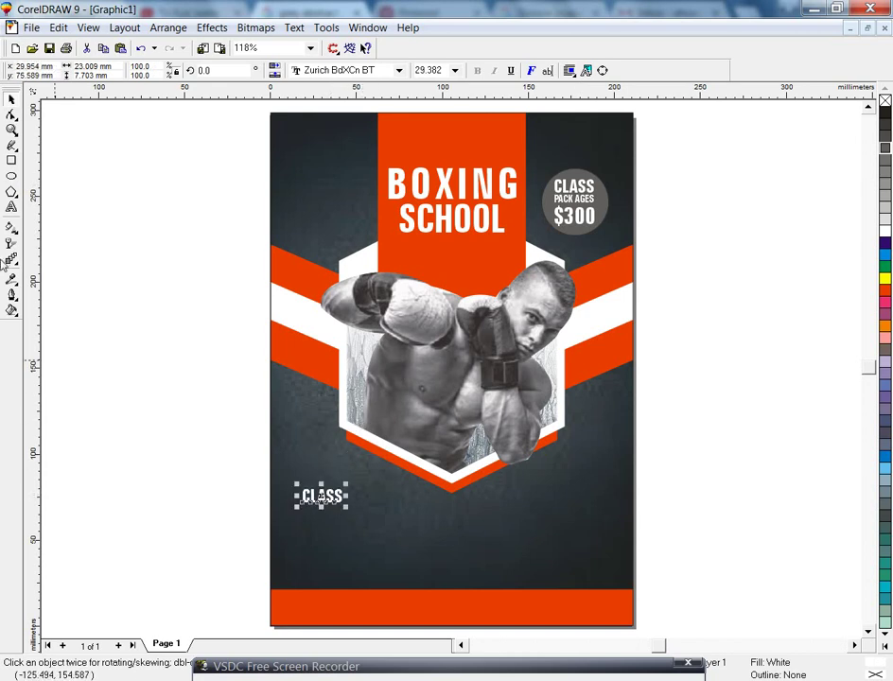
click(13, 209)
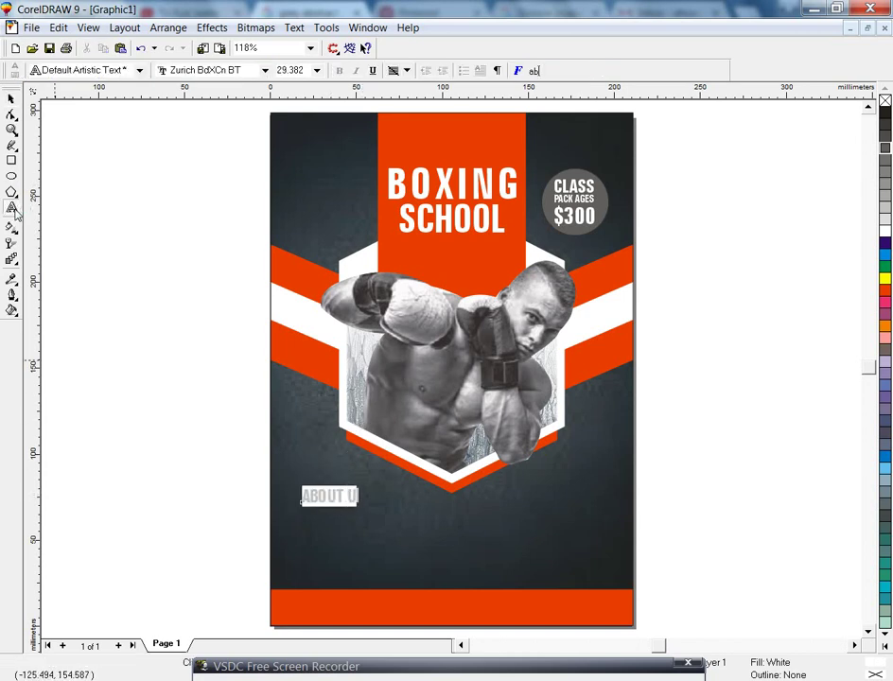
key(ctrl+space)
Add a small copy below the heading with four lines of pasted ABOUT US filler
mouse_move(339, 496)
mouse_down()
mouse_move(337, 542)
mouse_move(325, 516)
mouse_up()
click(12, 209)
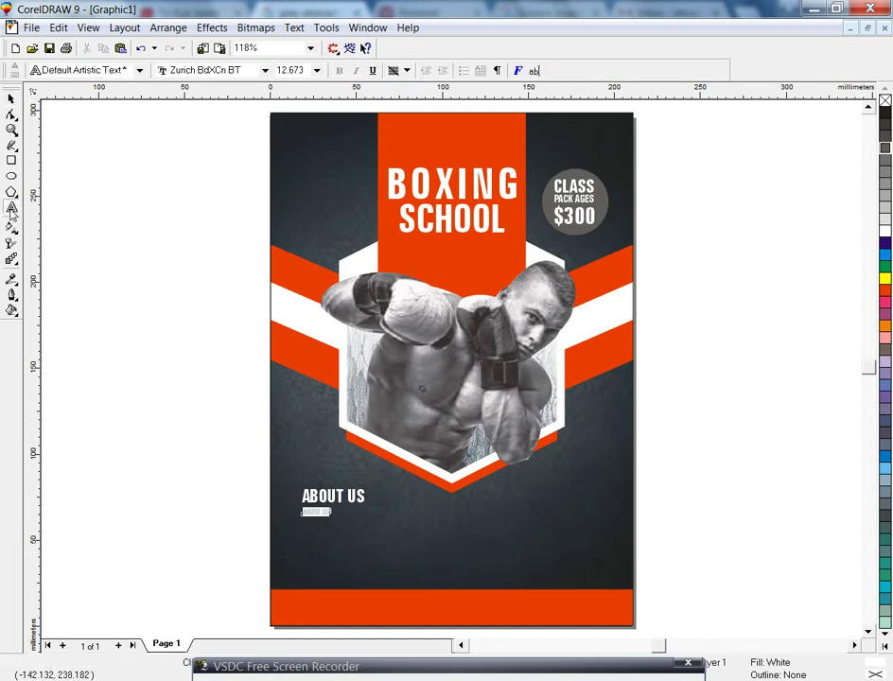
key(ctrl+v)
key(Return)
key(ctrl+v)
key(Return)
key(ctrl+v)
key(Return)
key(ctrl+v)
click(11, 99)
Duplicate the ABOUT US heading and filler block onto the poster's right half
mouse_move(215, 482)
mouse_down()
mouse_move(449, 550)
mouse_move(387, 568)
mouse_move(549, 570)
mouse_move(568, 541)
mouse_up()
key(ctrl+z)
right_click(567, 541)
key(Escape)
key(ctrl+z)
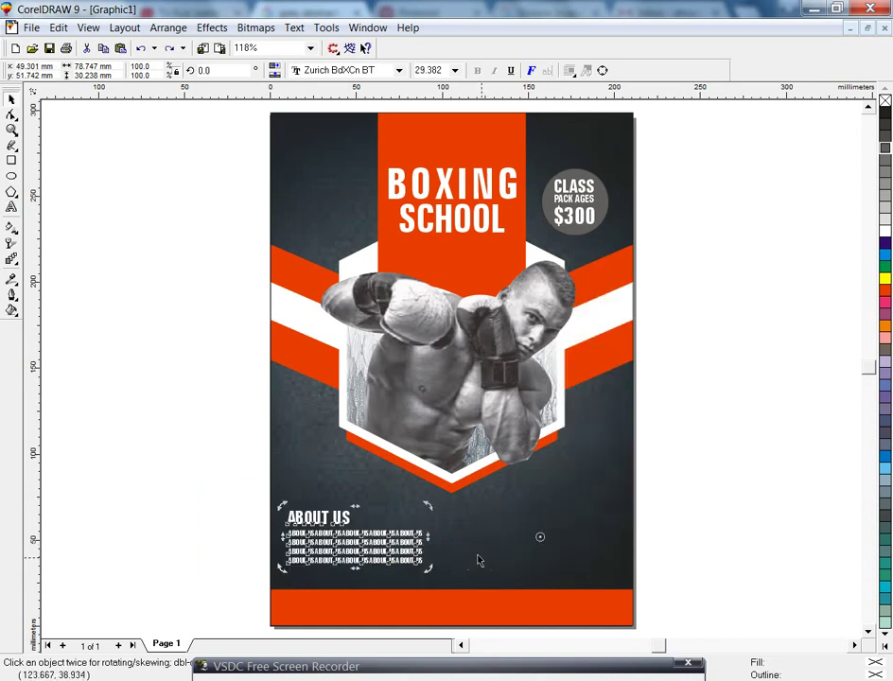
right_click(570, 541)
key(Escape)
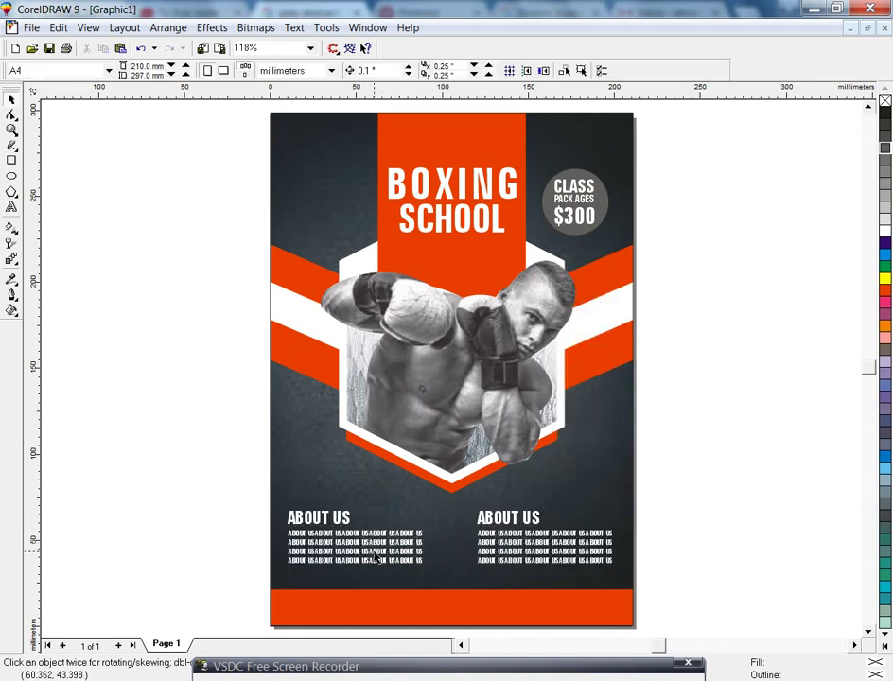
click(626, 510)
key(F3)
key(Escape)
Draw a large black rectangle around the poster and rotate it 90° to landscape
double_click(11, 159)
drag(546, 237, 722, 124)
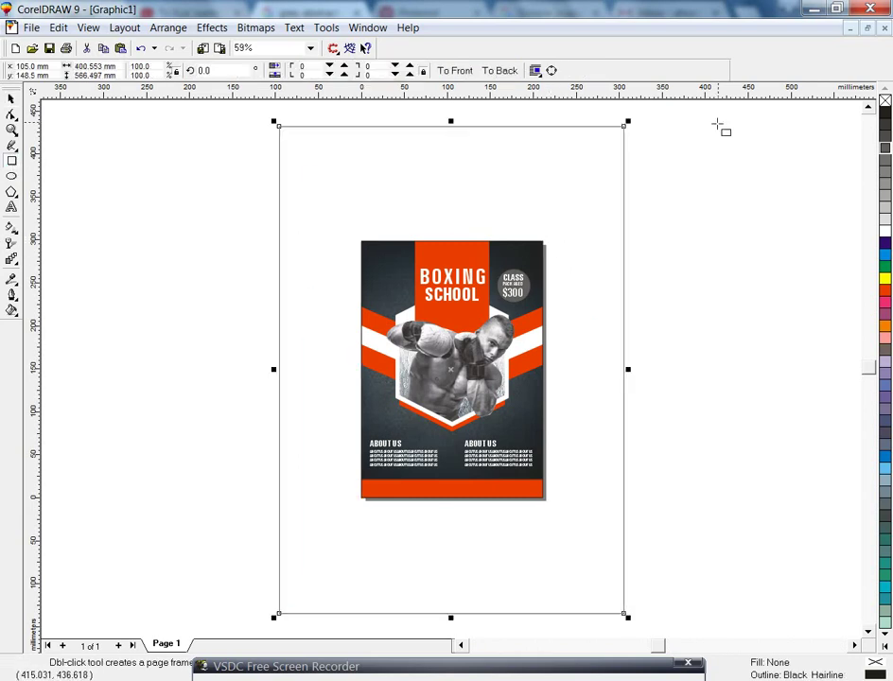
click(885, 156)
click(567, 189)
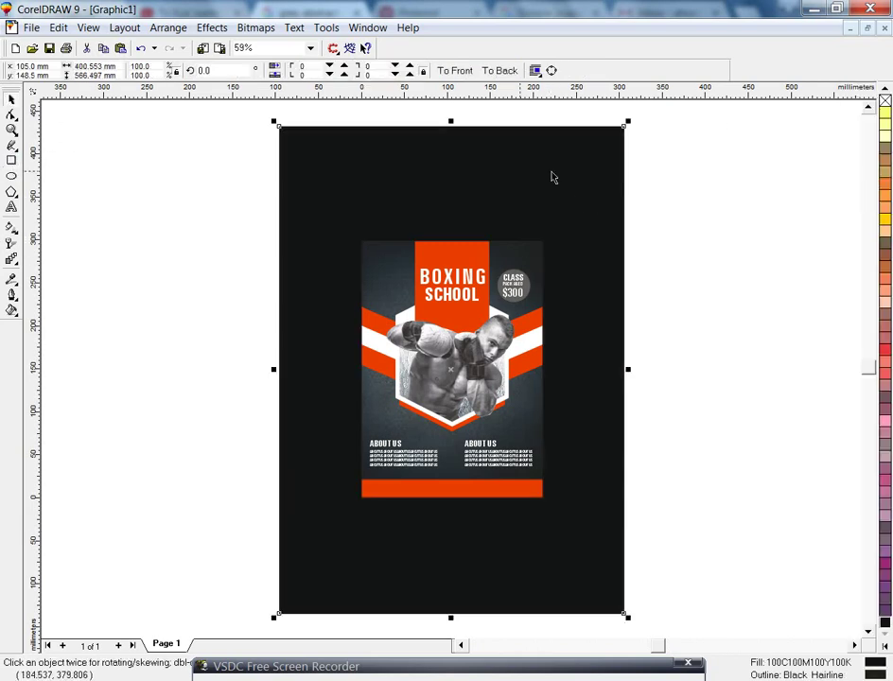
drag(628, 121, 597, 525)
Place a duplicate of the whole poster to the right of the original
drag(285, 143, 557, 511)
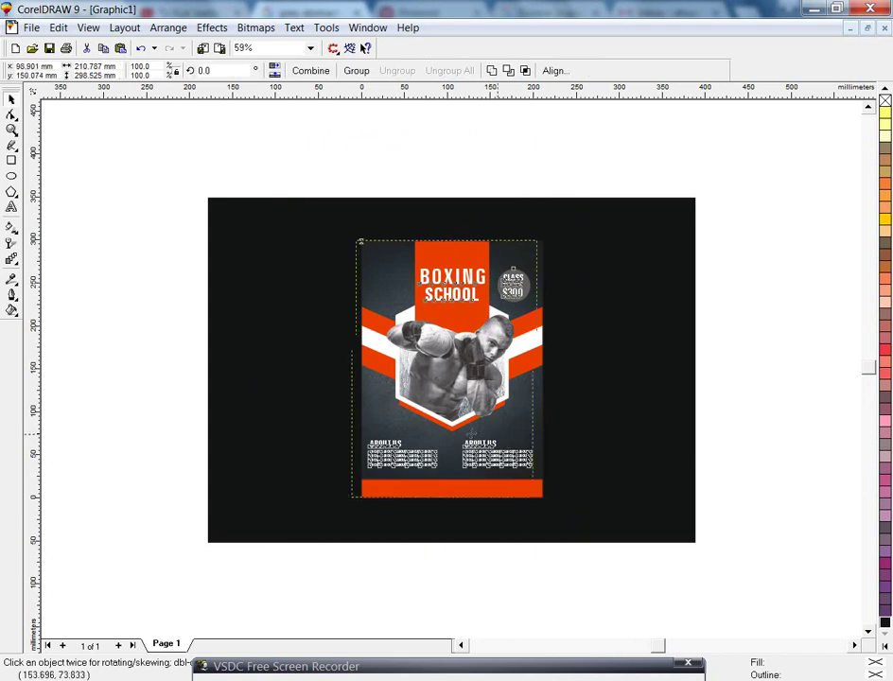
click(616, 414)
key(F4)
click(54, 147)
scroll(54, 148, down, 1)
click(409, 541)
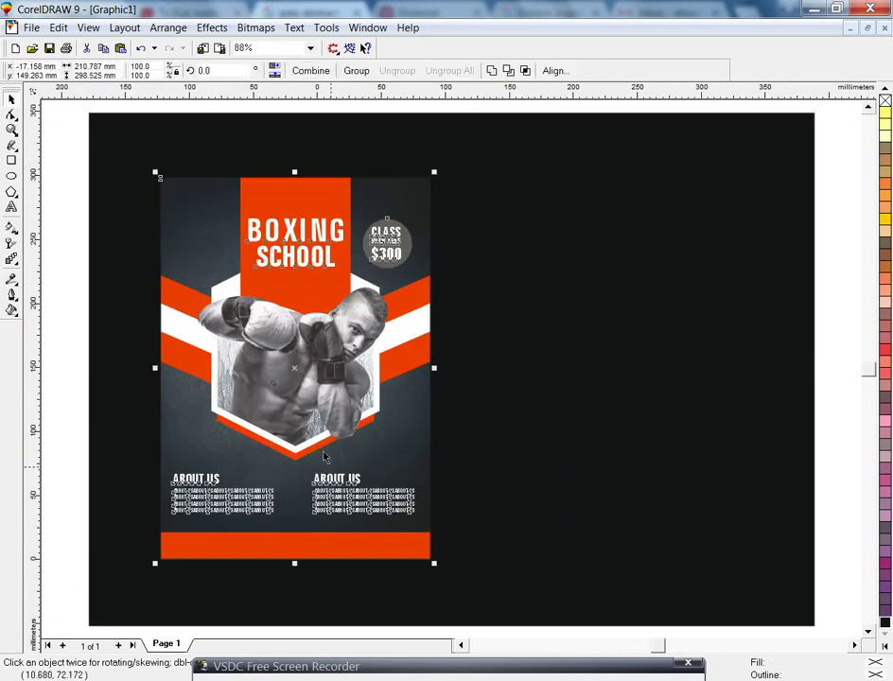
drag(330, 443, 626, 443)
Recolour the copy's PowerClip chevrons, banner and orange shapes green
ctrl+click(583, 199)
click(473, 356)
click(464, 335)
ctrl+click(463, 291)
click(734, 334)
ctrl+click(713, 296)
ctrl+shift+click(491, 303)
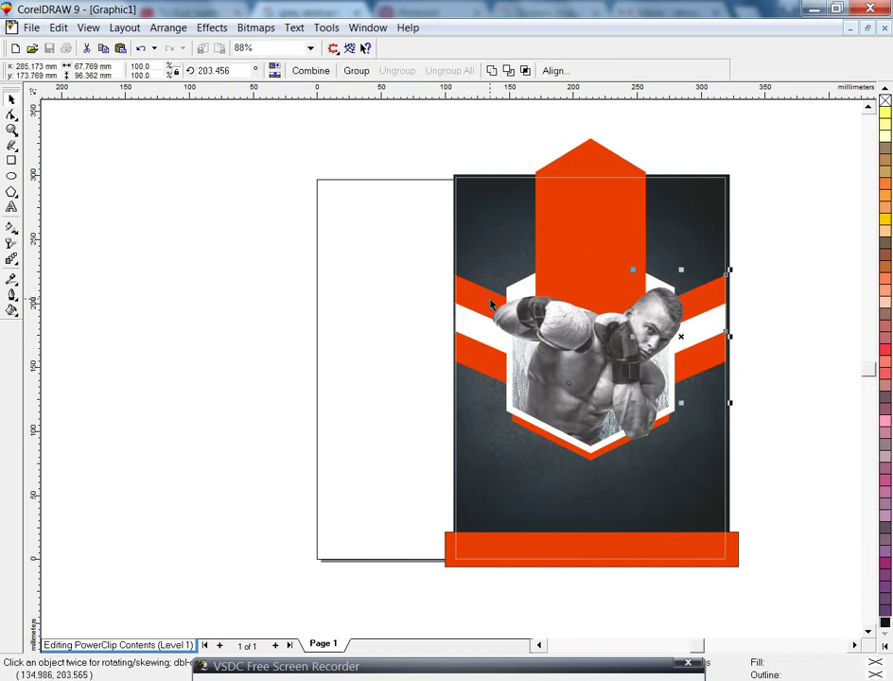
click(885, 645)
click(866, 119)
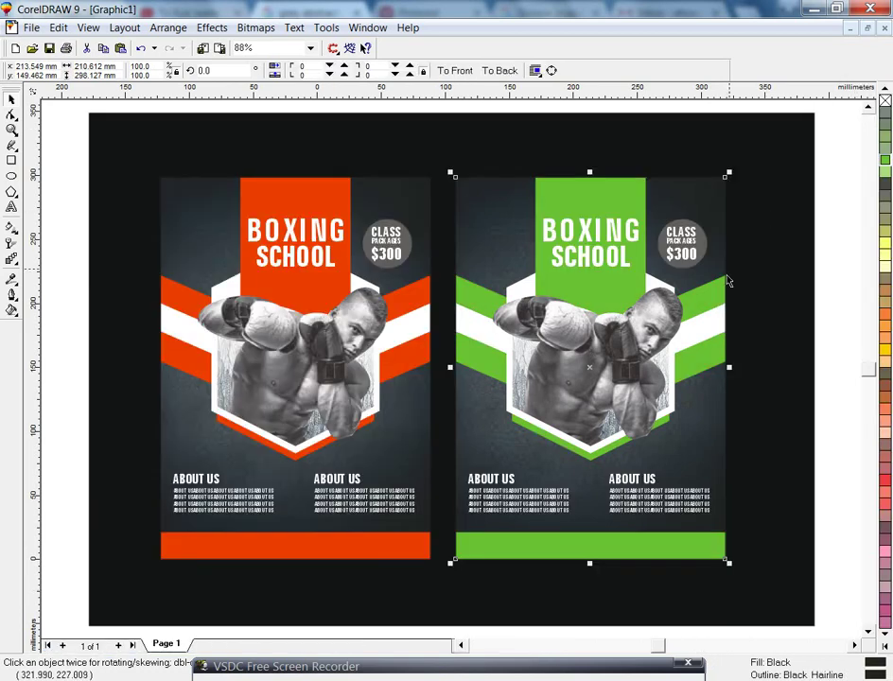
Widen the black backdrop rightward and drop a copy of the green flyer beside it
key(F3)
click(624, 360)
drag(636, 369, 797, 369)
drag(626, 192, 440, 476)
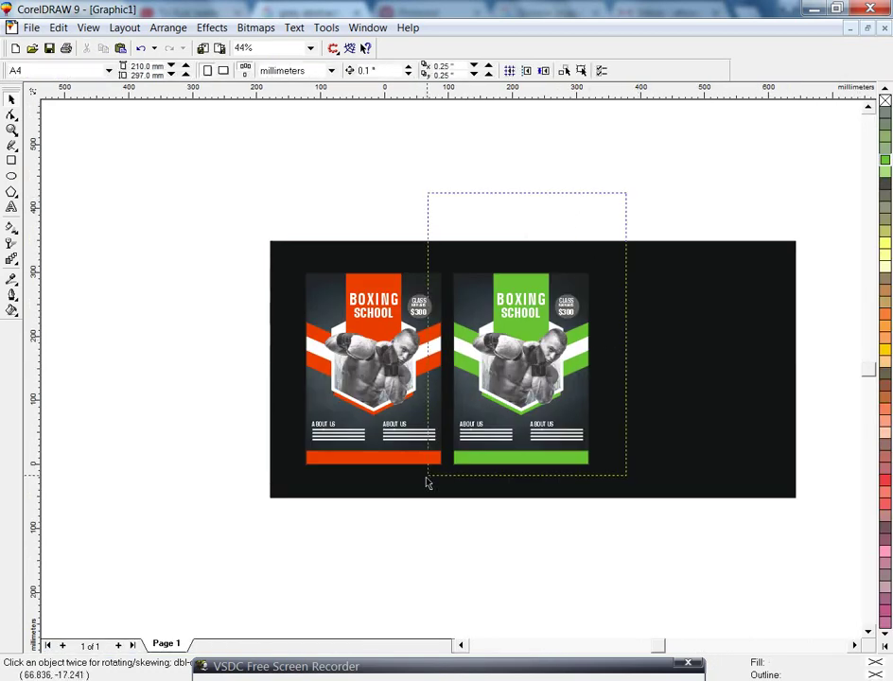
drag(496, 423, 641, 423)
key(shift+F2)
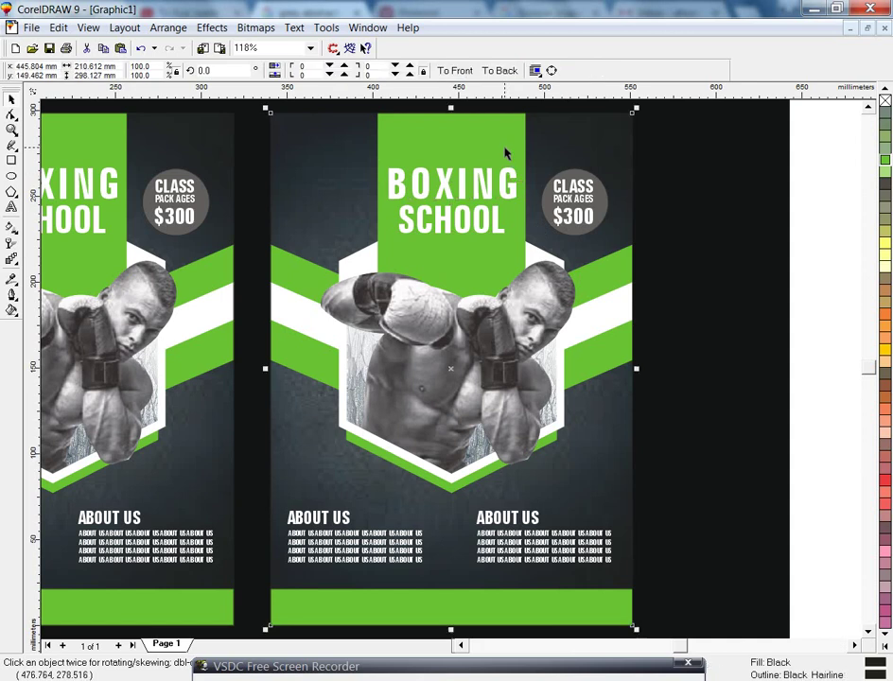
Recolour the new copy's PowerClip green shapes yellow
ctrl+click(504, 152)
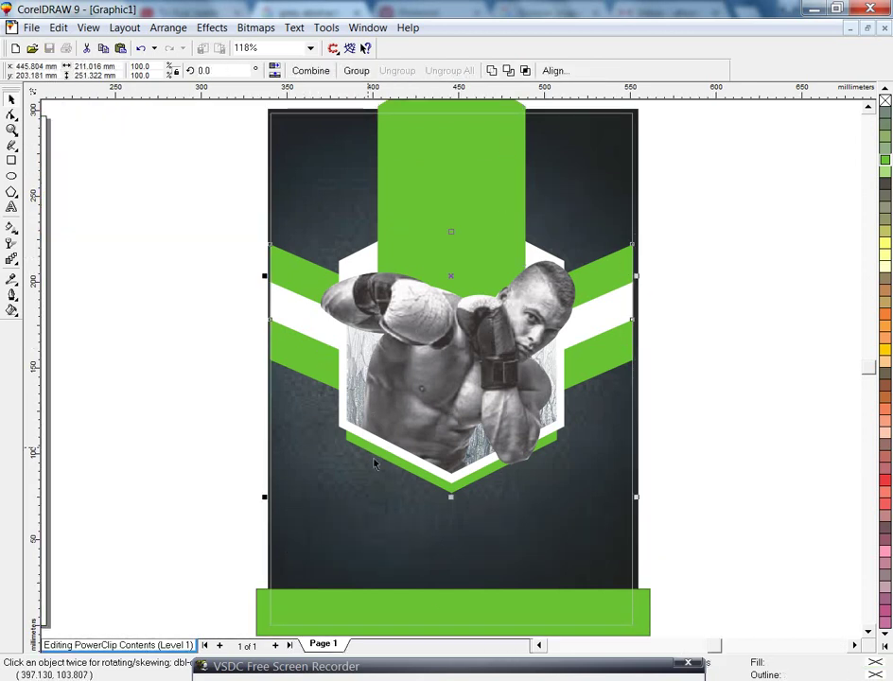
click(884, 646)
click(869, 309)
ctrl+click(707, 342)
Fit all three flyers in view and preview them full-screen with F9
scroll(550, 429, down, 3)
scroll(518, 385, down, 2)
key(shift+F2)
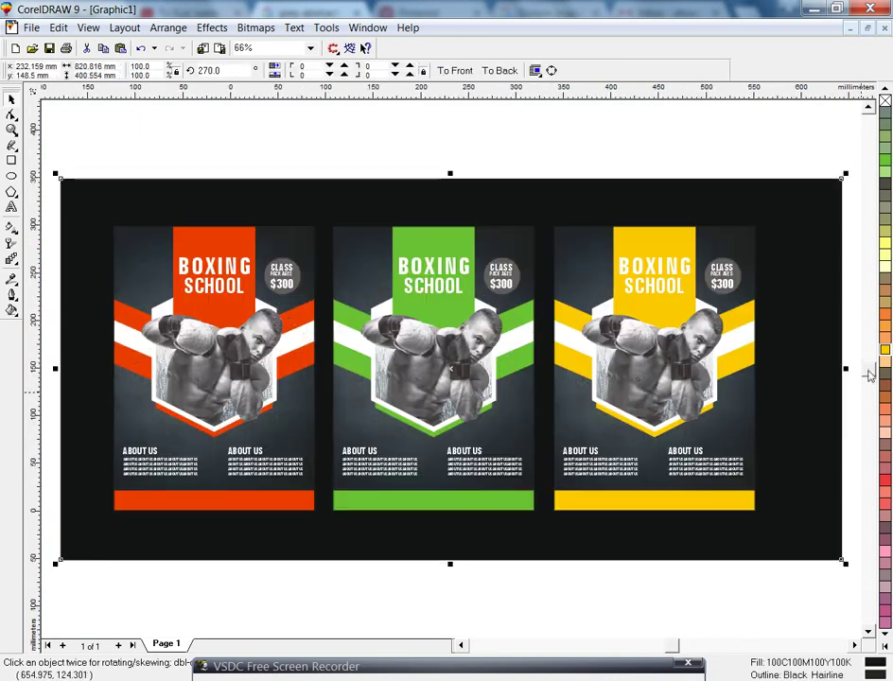
key(F9)
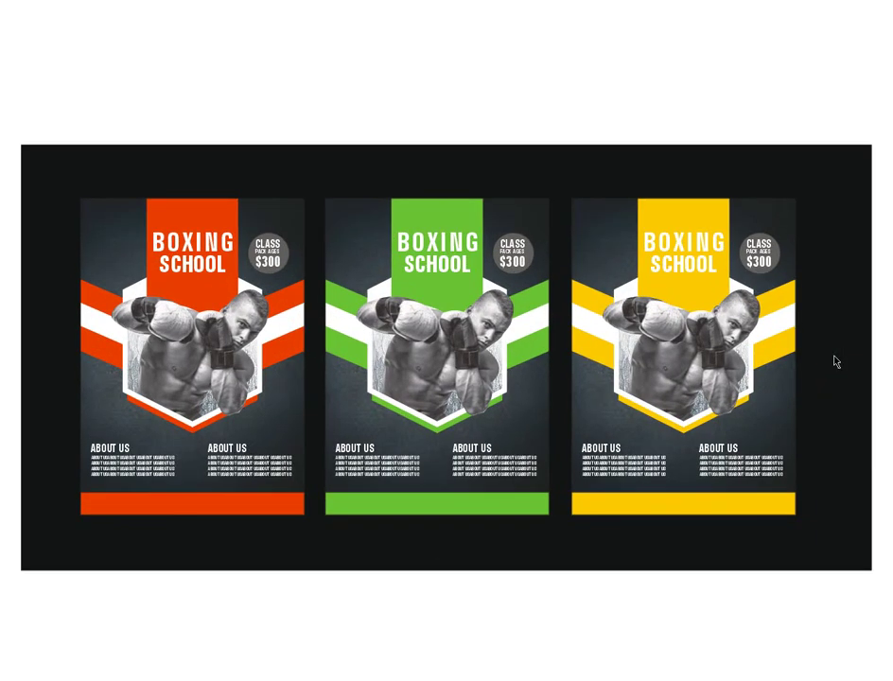